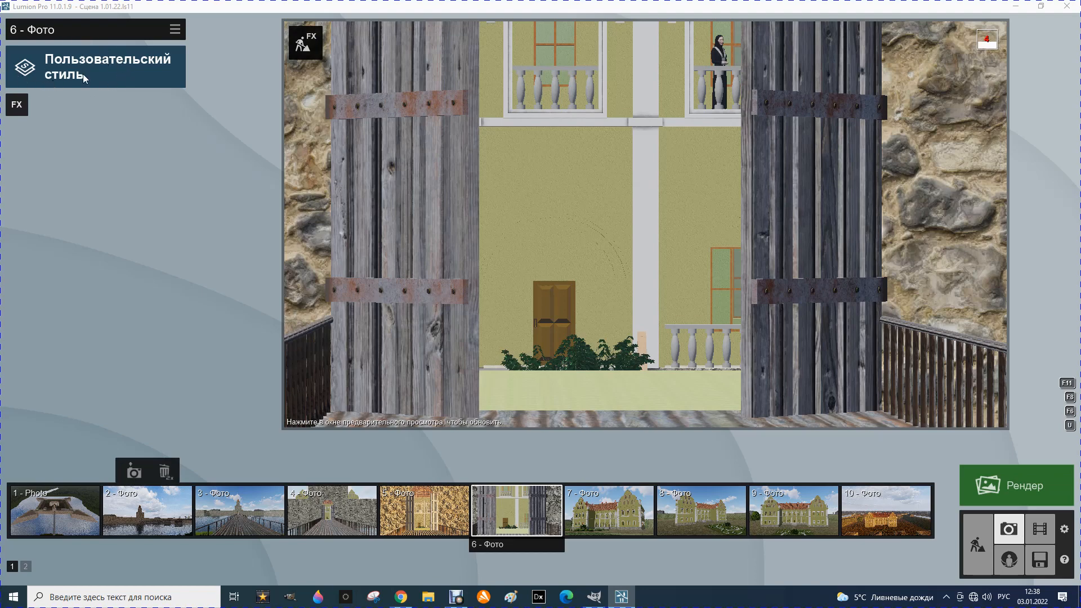
# Step: Load the Ляховичи.lme effects file into 6 - Фото and open its sun effect settings with a refreshed preview
pyautogui.click(176, 29)
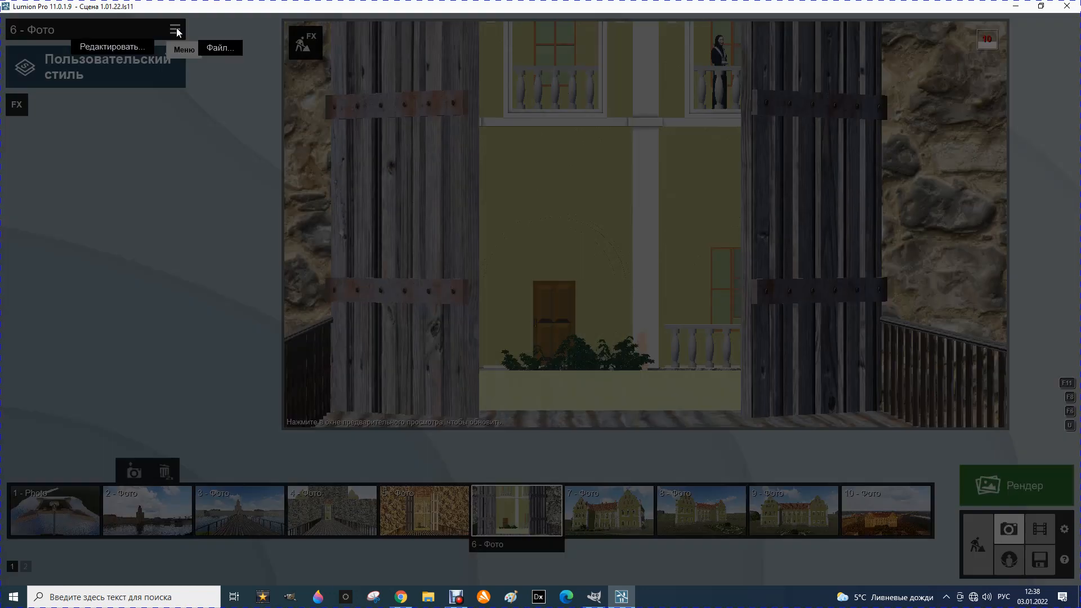
pyautogui.click(221, 48)
pyautogui.click(258, 67)
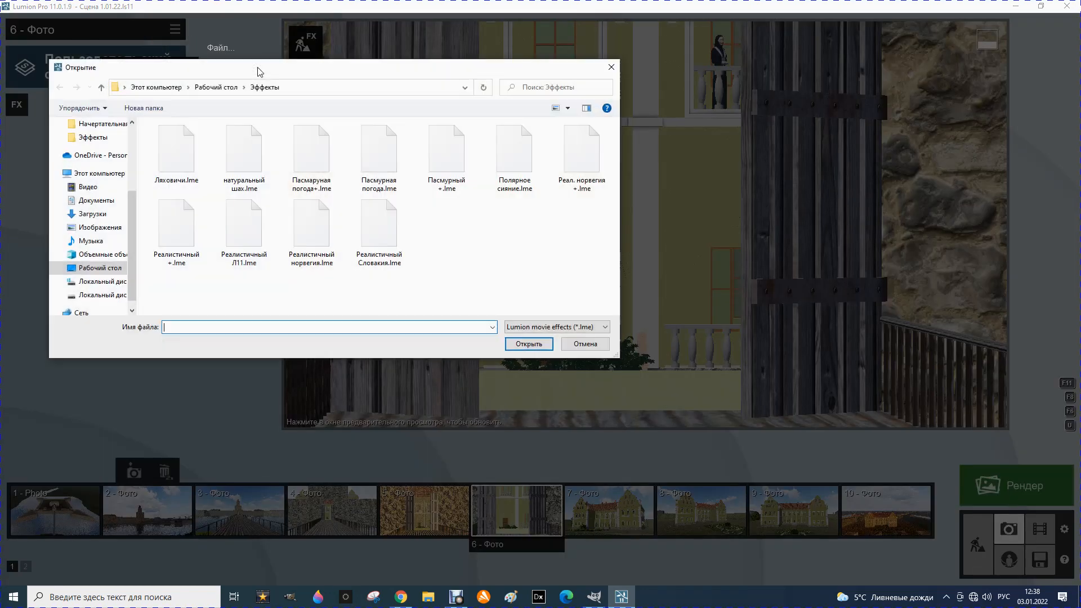
pyautogui.click(179, 155)
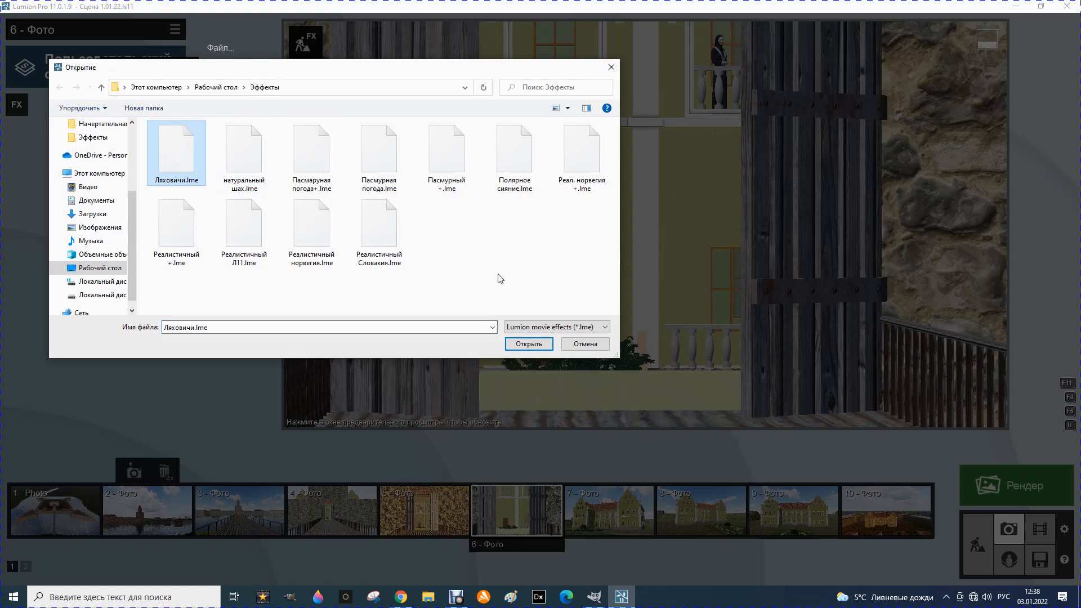
pyautogui.click(527, 345)
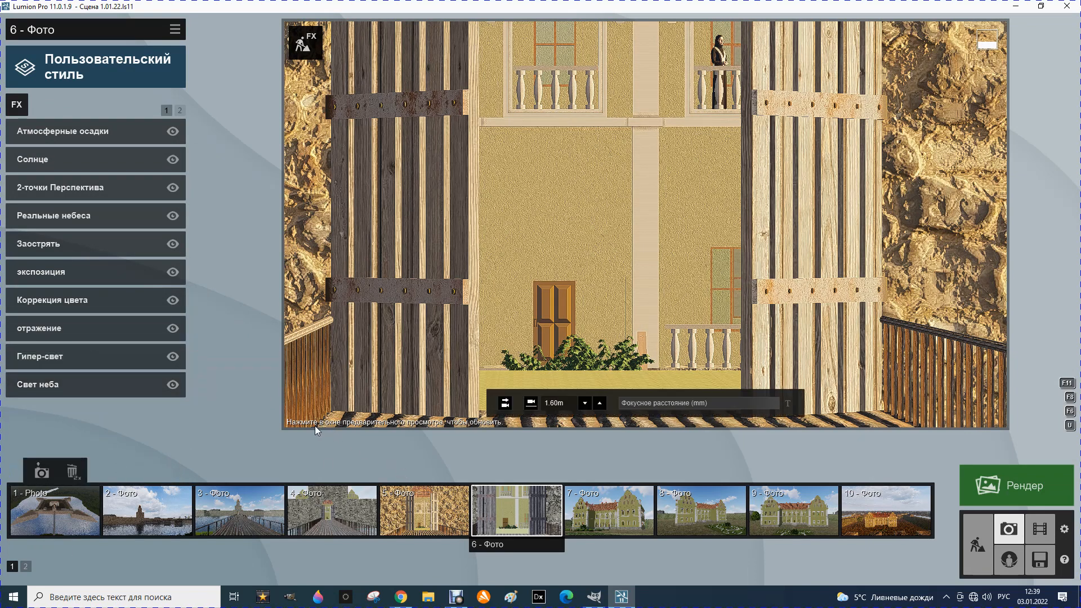
pyautogui.click(92, 159)
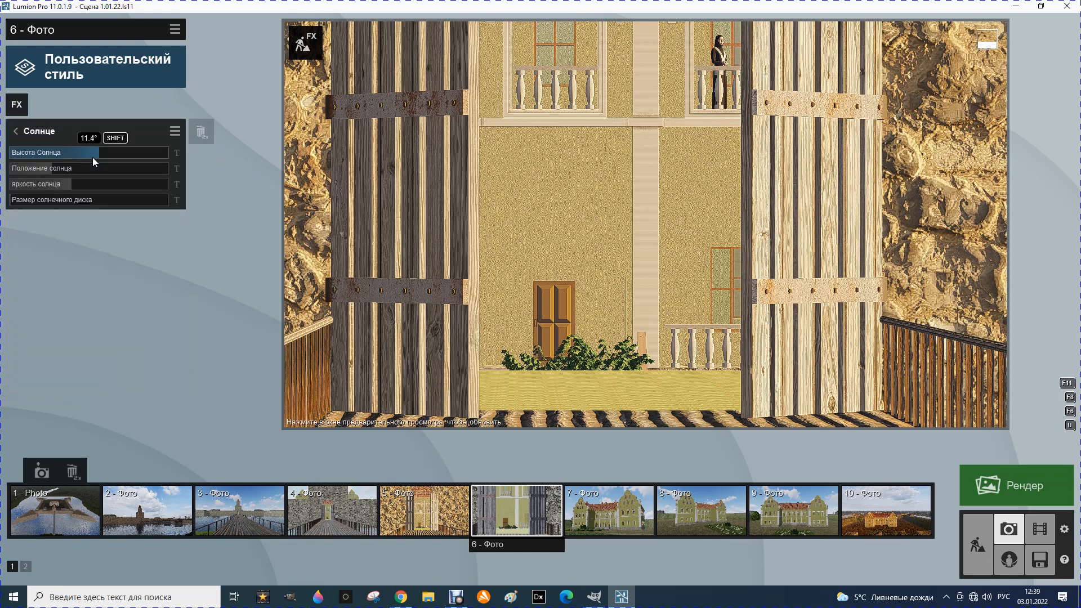
pyautogui.click(385, 423)
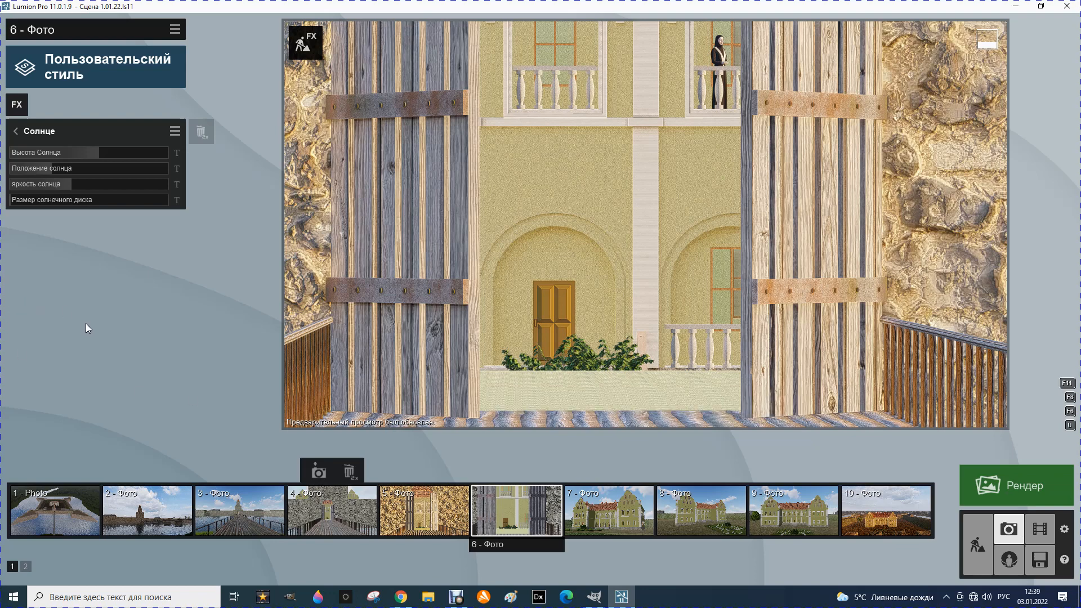
# Step: Set the sun height to 23.5° and the sun position to -81.1° for 6 - Фото
pyautogui.moveTo(95, 155)
pyautogui.moveTo(101, 151)
pyautogui.mouseDown()
pyautogui.moveTo(158, 161)
pyautogui.moveTo(94, 164)
pyautogui.moveTo(108, 166)
pyautogui.mouseUp()
pyautogui.moveTo(60, 172)
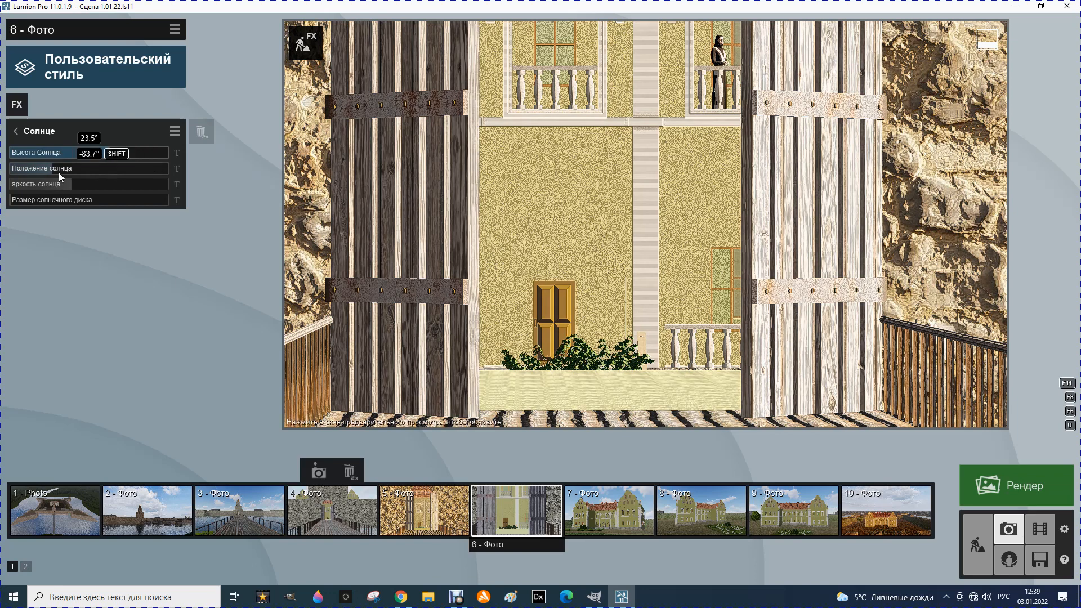
pyautogui.moveTo(72, 167)
pyautogui.mouseDown()
pyautogui.moveTo(95, 166)
pyautogui.moveTo(53, 175)
pyautogui.mouseUp()
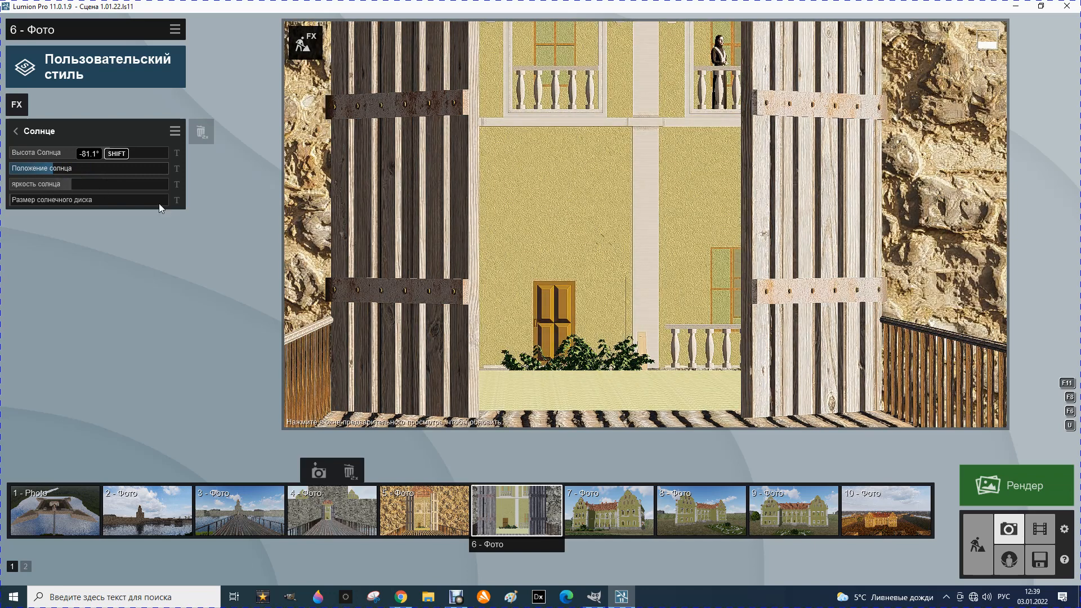
# Step: Lower the sun height, move the sun position to -173.7° and refresh the preview
pyautogui.moveTo(627, 269)
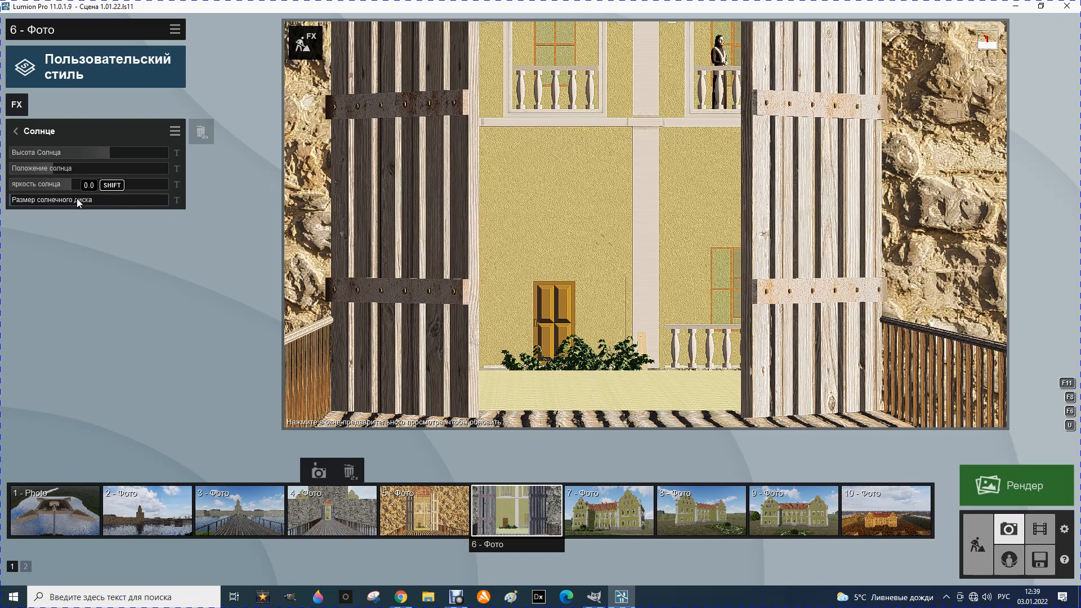
pyautogui.moveTo(113, 155); pyautogui.dragTo(13, 170)
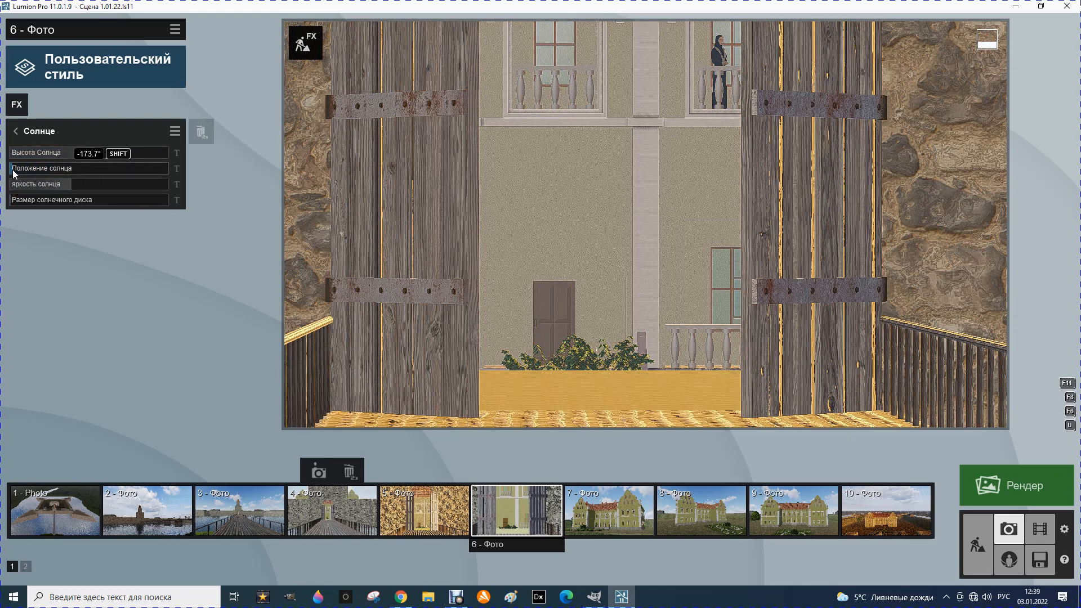
pyautogui.click(431, 424)
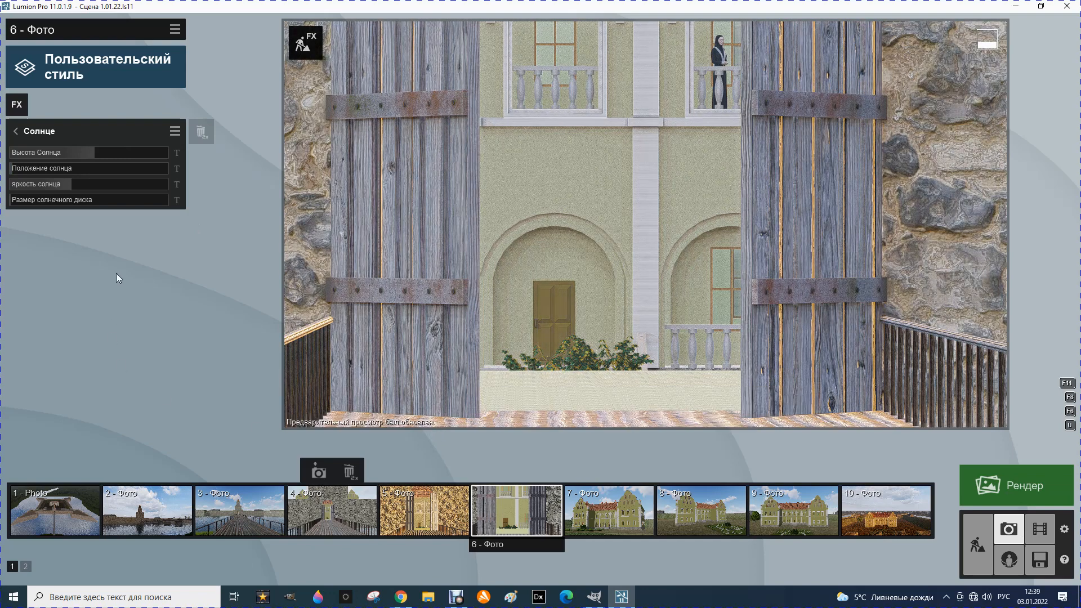
# Step: Raise the sun height to 27.3°, increase the sun position and refresh the preview
pyautogui.moveTo(94, 154)
pyautogui.moveTo(95, 153); pyautogui.dragTo(114, 157)
pyautogui.moveTo(29, 170); pyautogui.dragTo(77, 185)
pyautogui.click(342, 422)
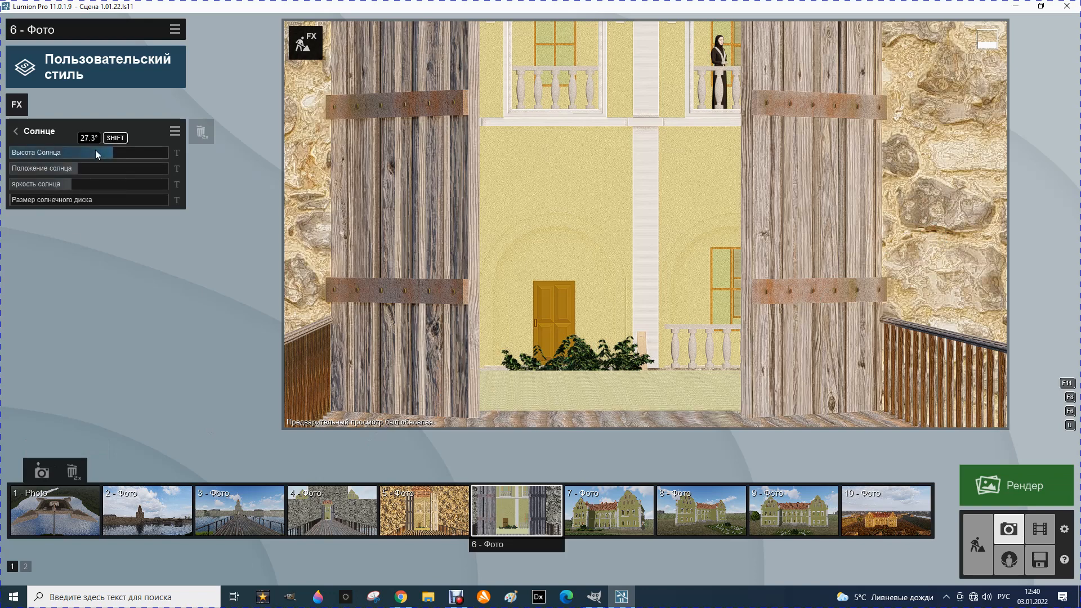
# Step: Lower the sun height slightly, set the sun position to 8.9° and refresh the preview of 6 - Фото
pyautogui.click(120, 154)
pyautogui.moveTo(120, 154); pyautogui.dragTo(93, 170)
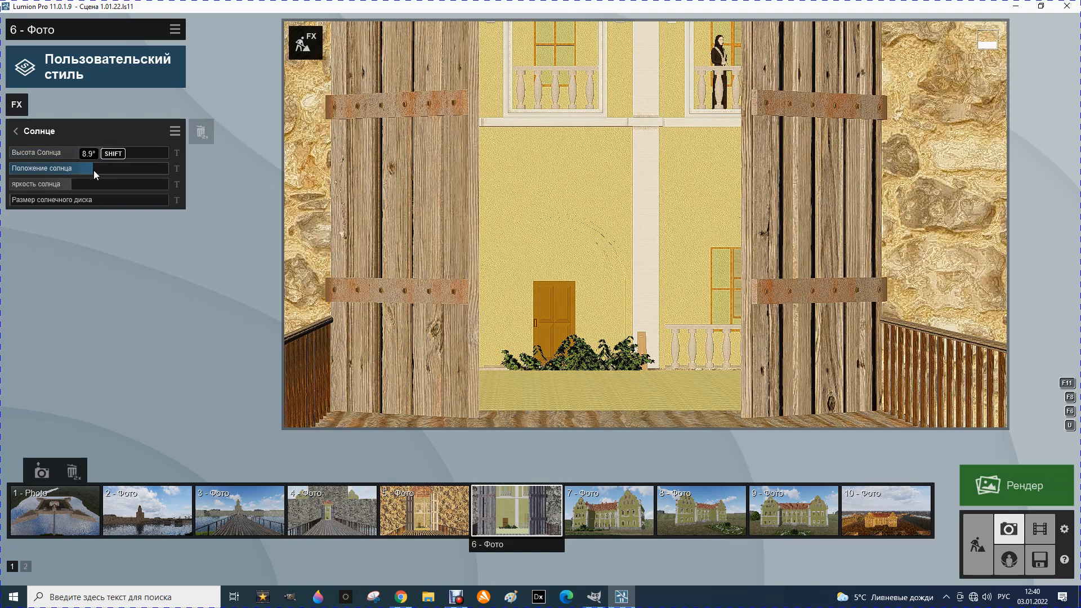
pyautogui.click(417, 424)
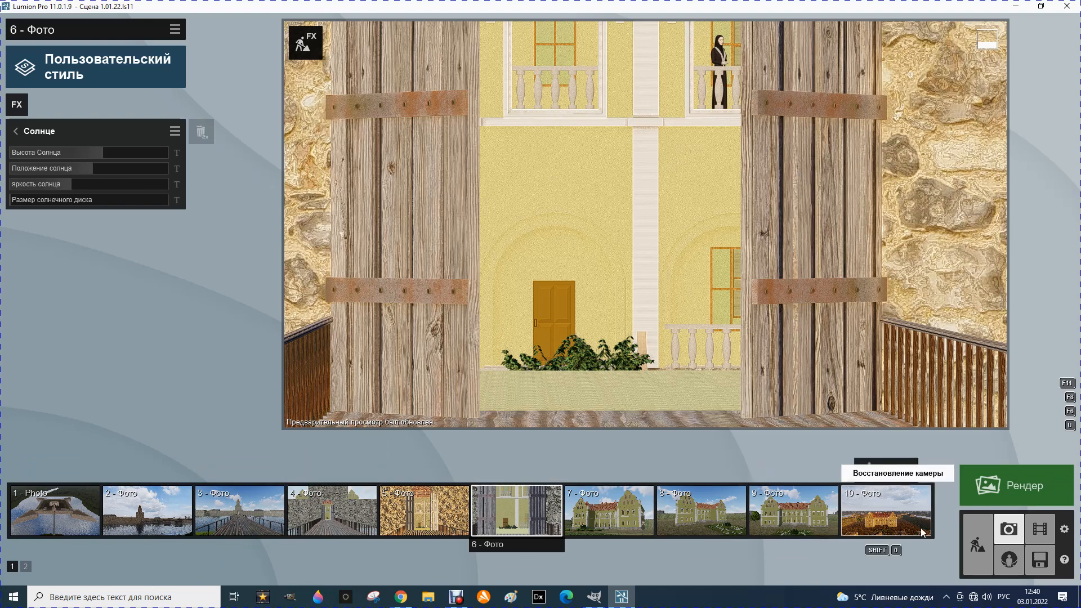
# Step: Render the current photo at the 1280x720 email size as JPG file 6 and close the finished render
pyautogui.click(1002, 487)
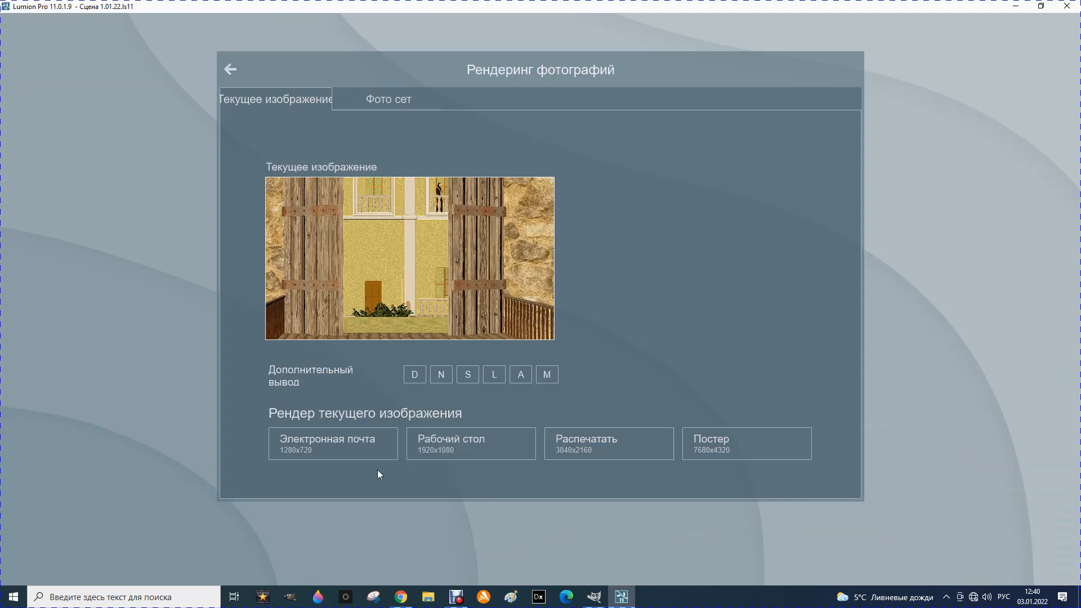
pyautogui.click(325, 441)
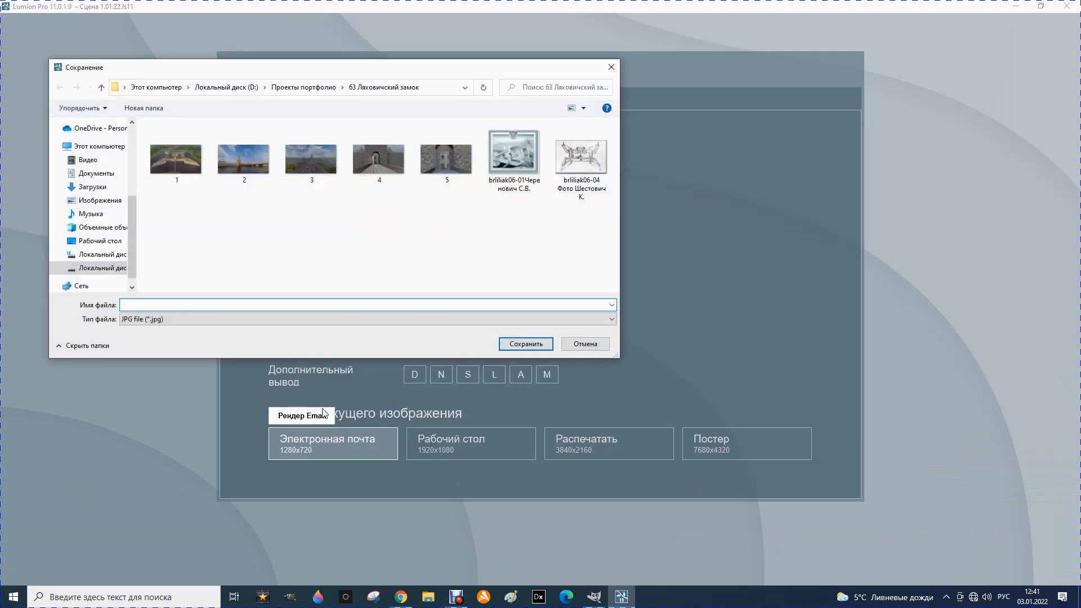
pyautogui.write('6')
pyautogui.click(522, 348)
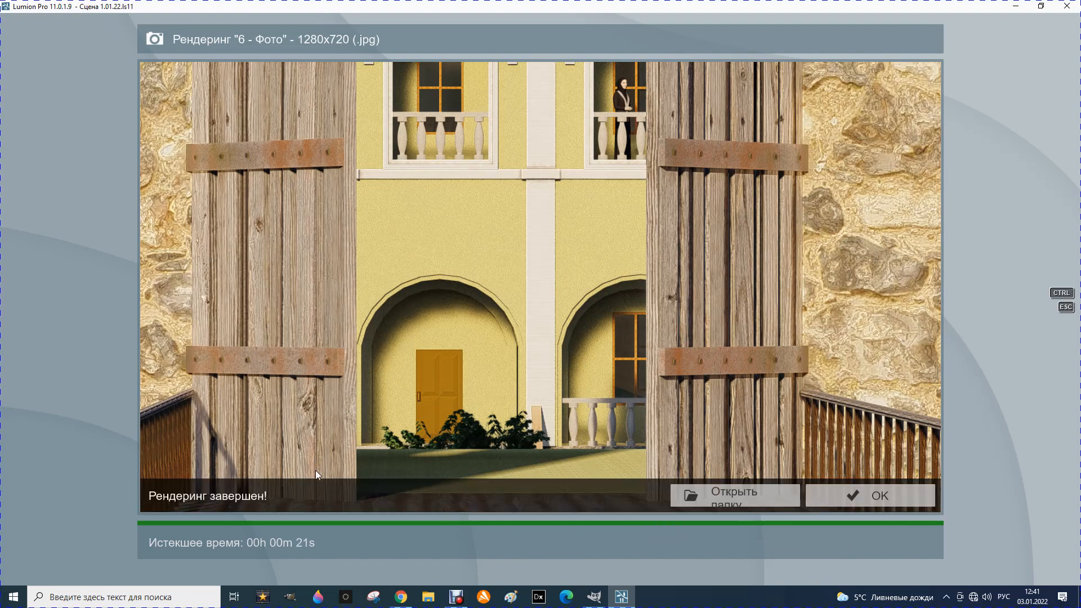
pyautogui.click(836, 503)
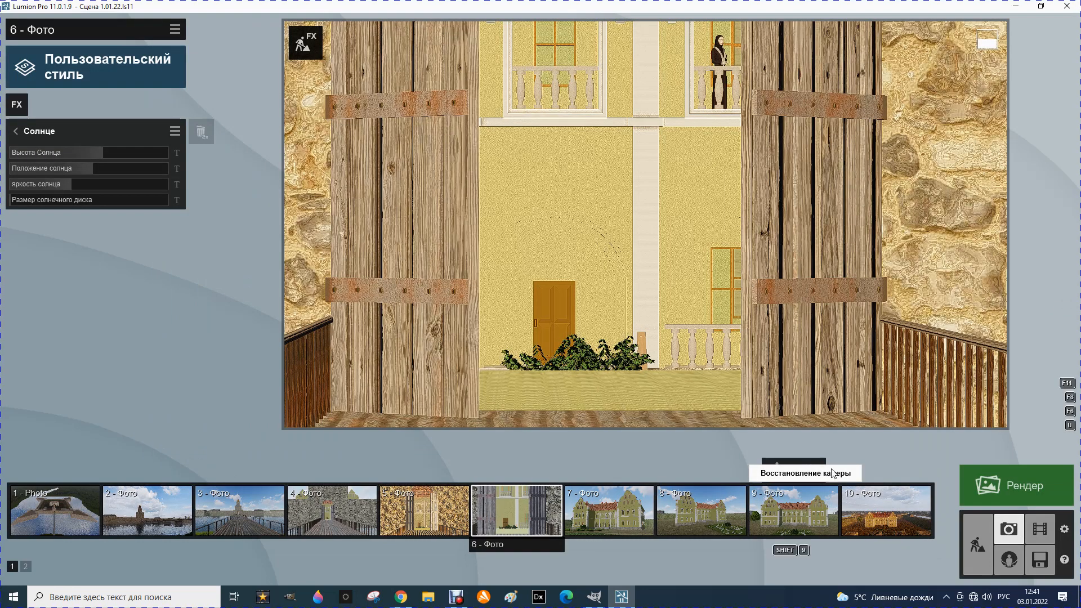
# Step: Render the current photo at the 3840x2160 print size as JPG file 6, overwriting the existing file, and close the finished render
pyautogui.click(1010, 483)
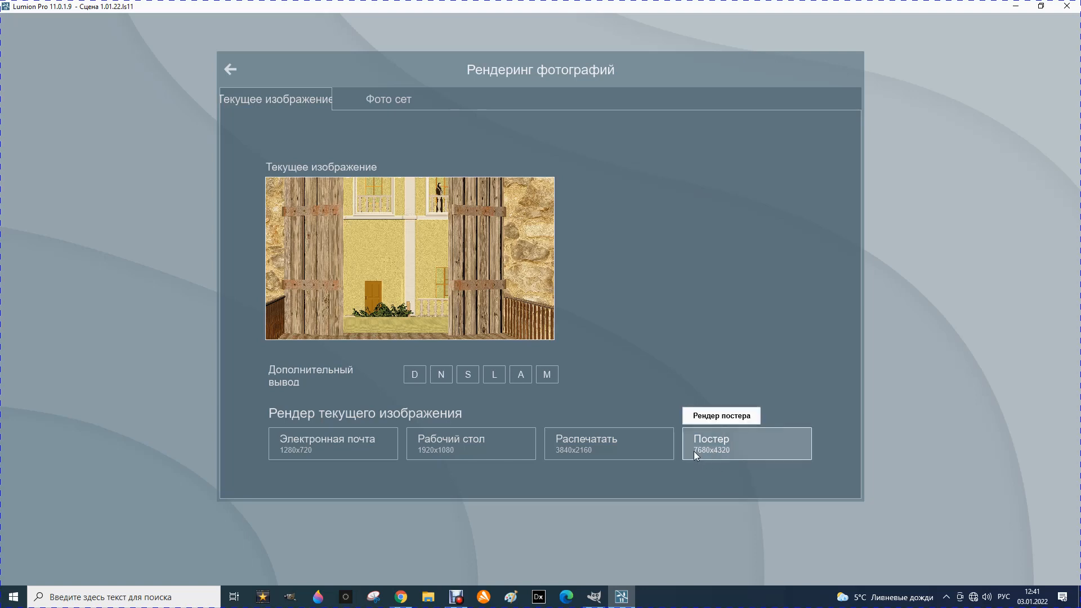
pyautogui.click(565, 446)
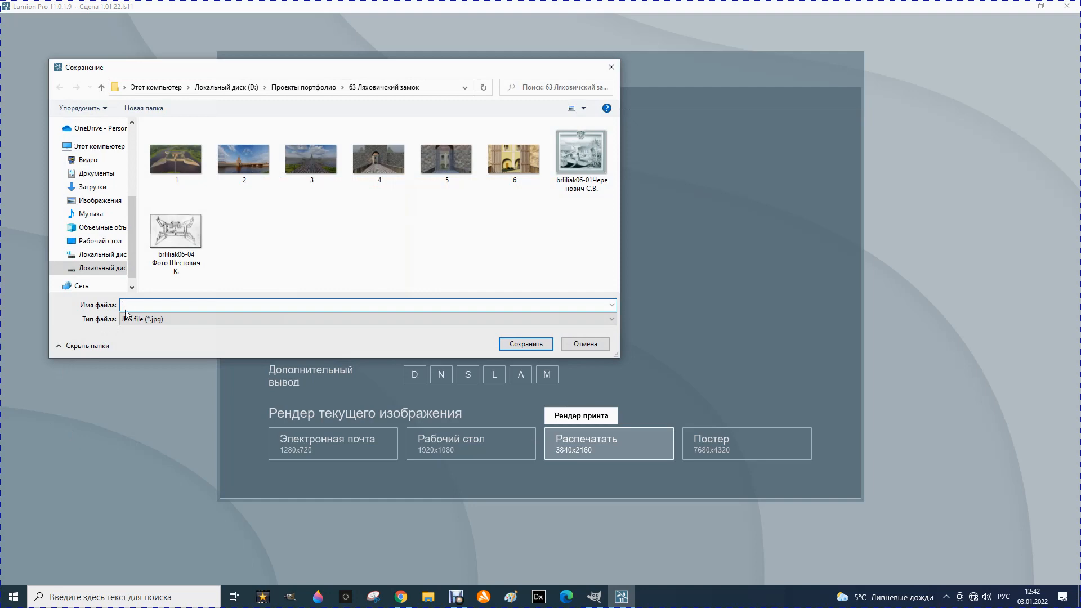
pyautogui.write('6')
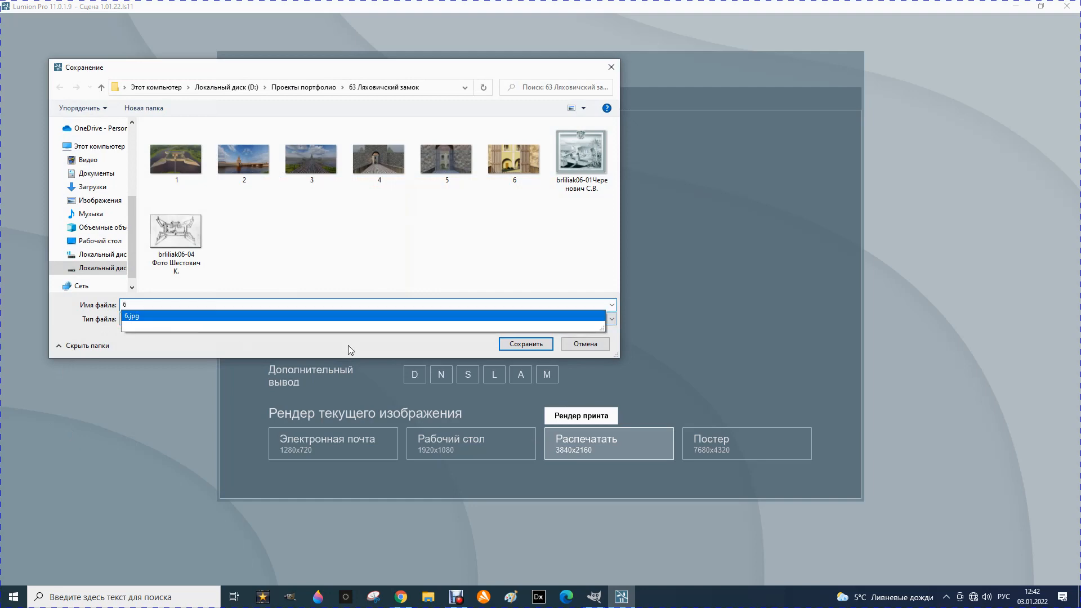
pyautogui.click(510, 345)
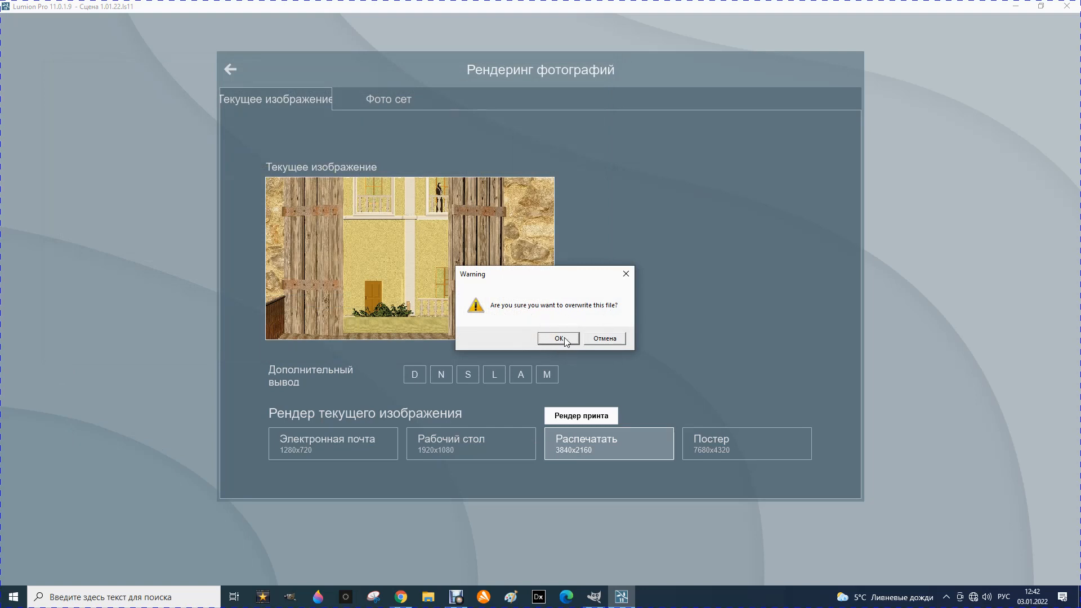
pyautogui.click(559, 338)
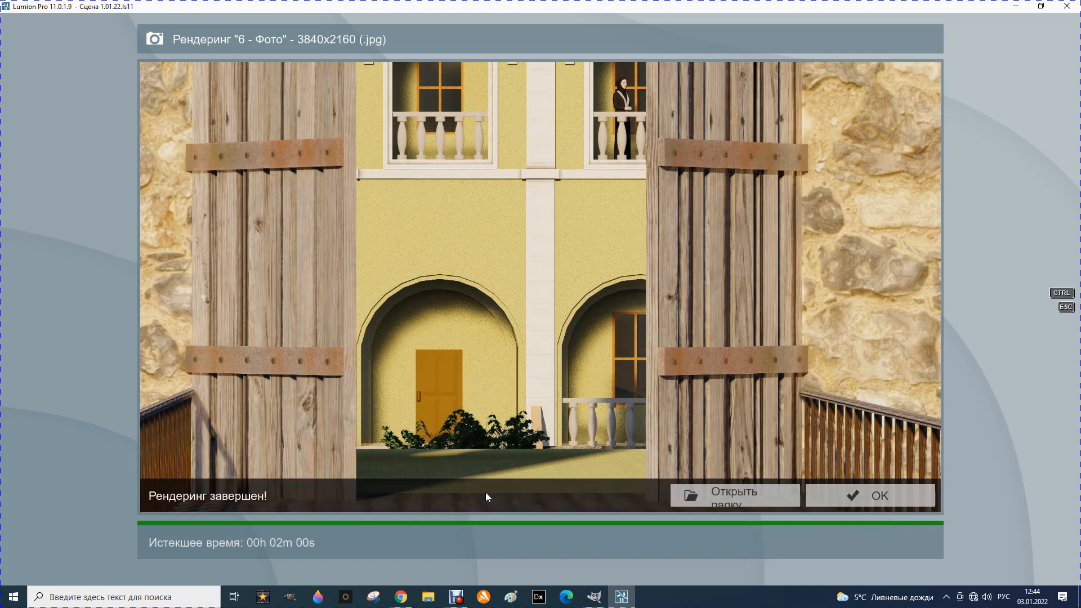
pyautogui.click(881, 496)
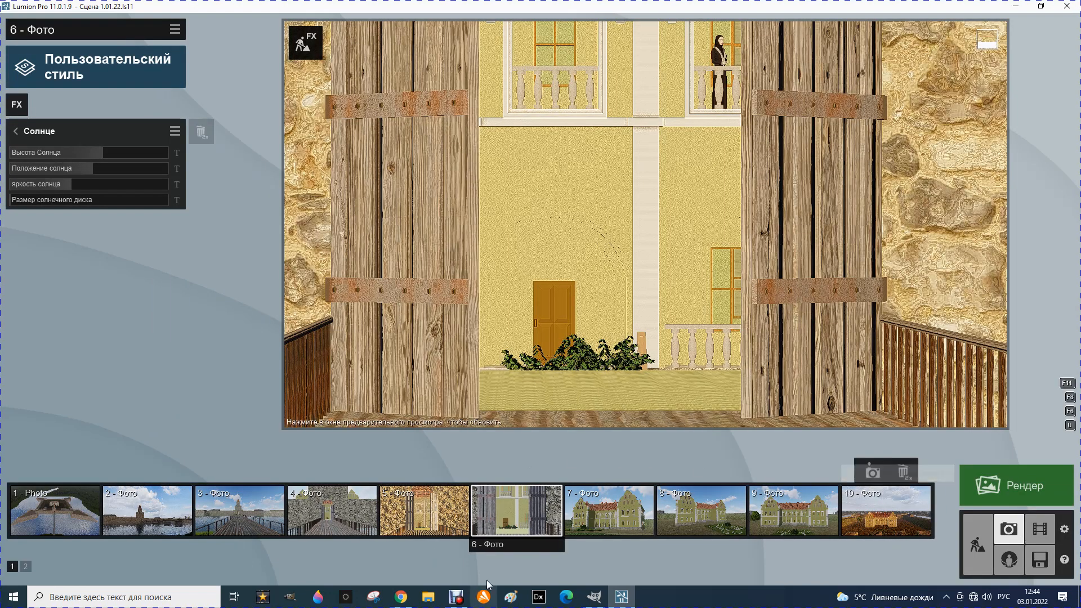
# Step: Switch to 7 - Фото, load the Ляховичи.lme effects file into it and refresh the preview
pyautogui.click(603, 519)
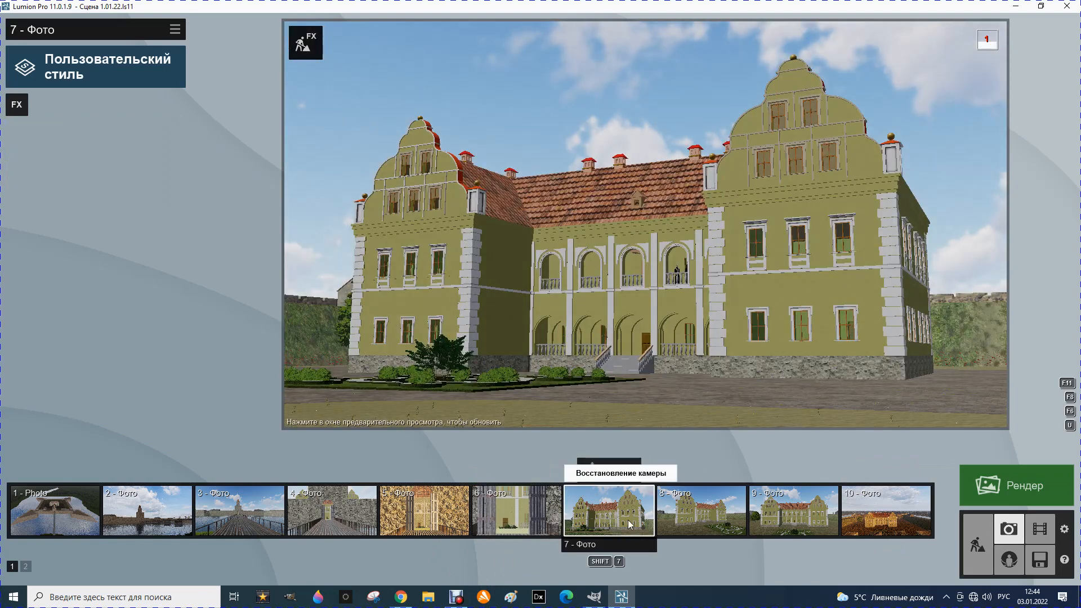
pyautogui.click(174, 32)
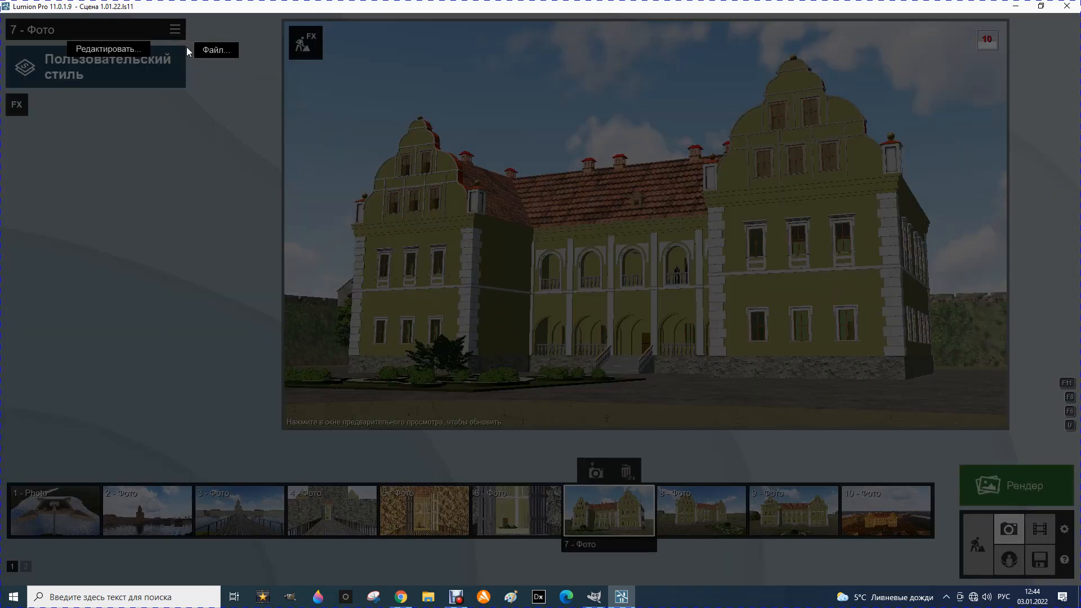
pyautogui.moveTo(213, 50)
pyautogui.click(268, 70)
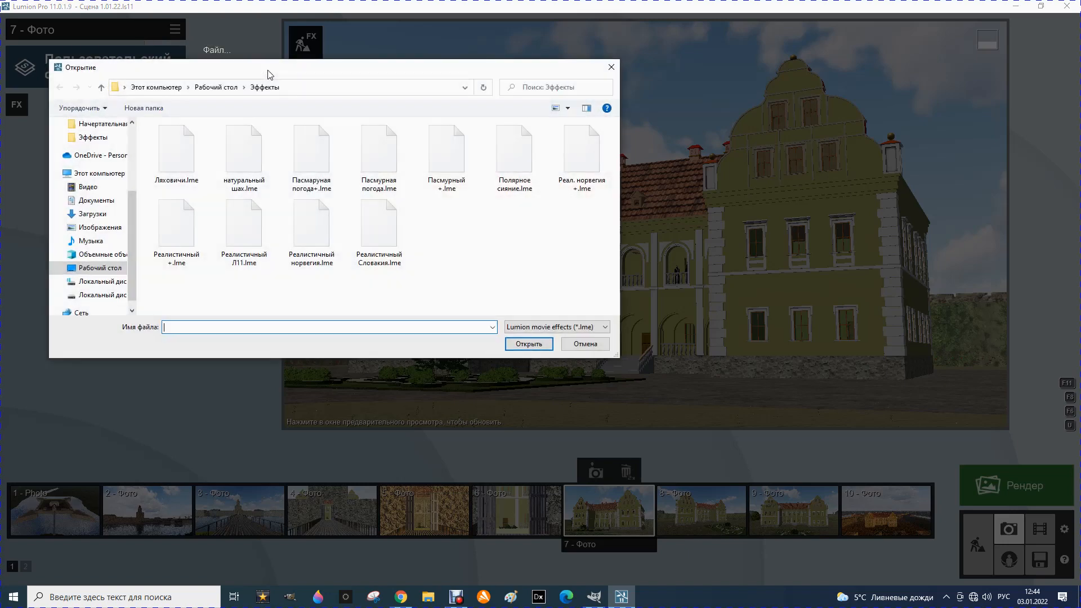
pyautogui.click(171, 160)
pyautogui.click(528, 343)
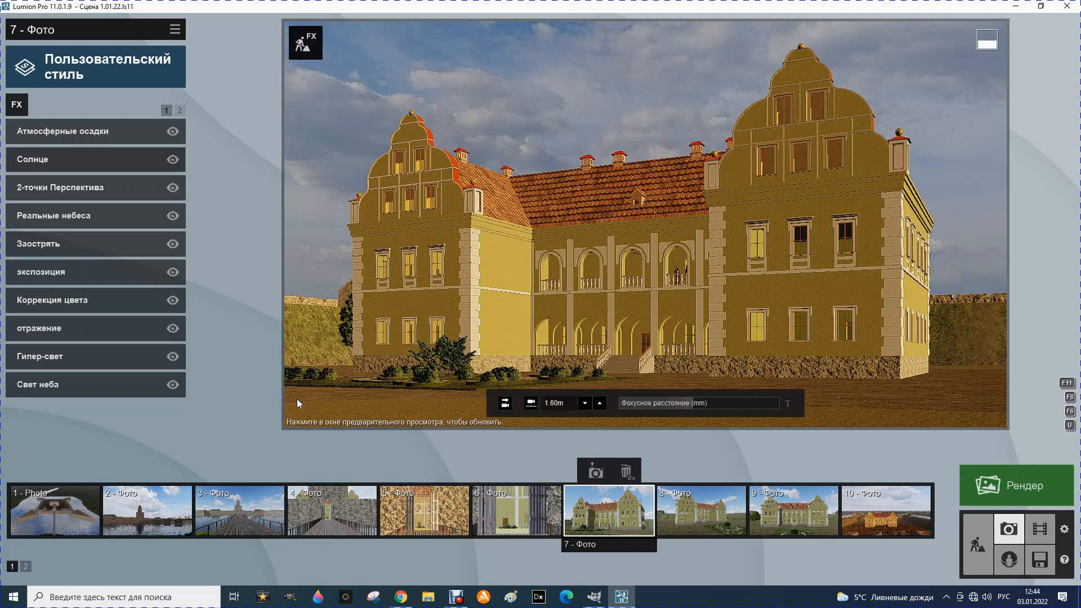
pyautogui.click(296, 398)
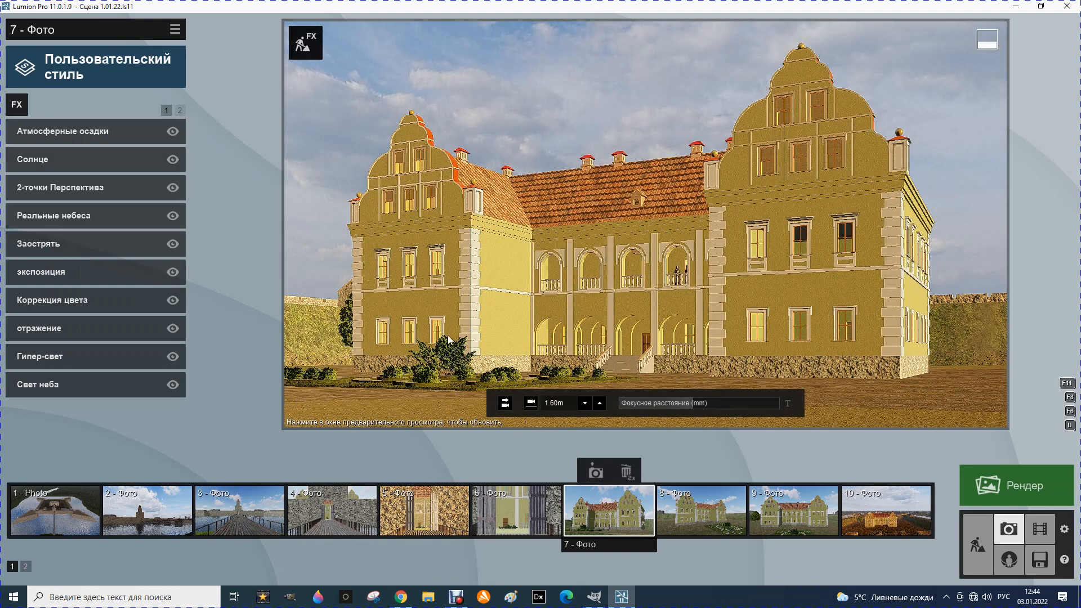
pyautogui.click(357, 421)
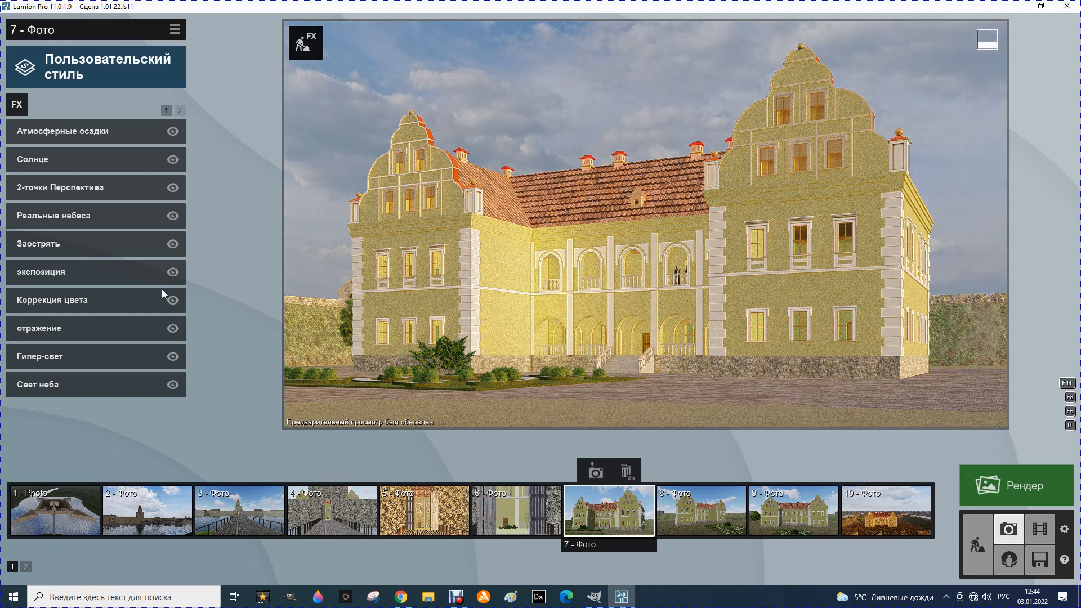
# Step: In the sun effect of 7 - Фото, set the height to 48.8° and the position to -12.7°, and refresh the preview
pyautogui.click(37, 163)
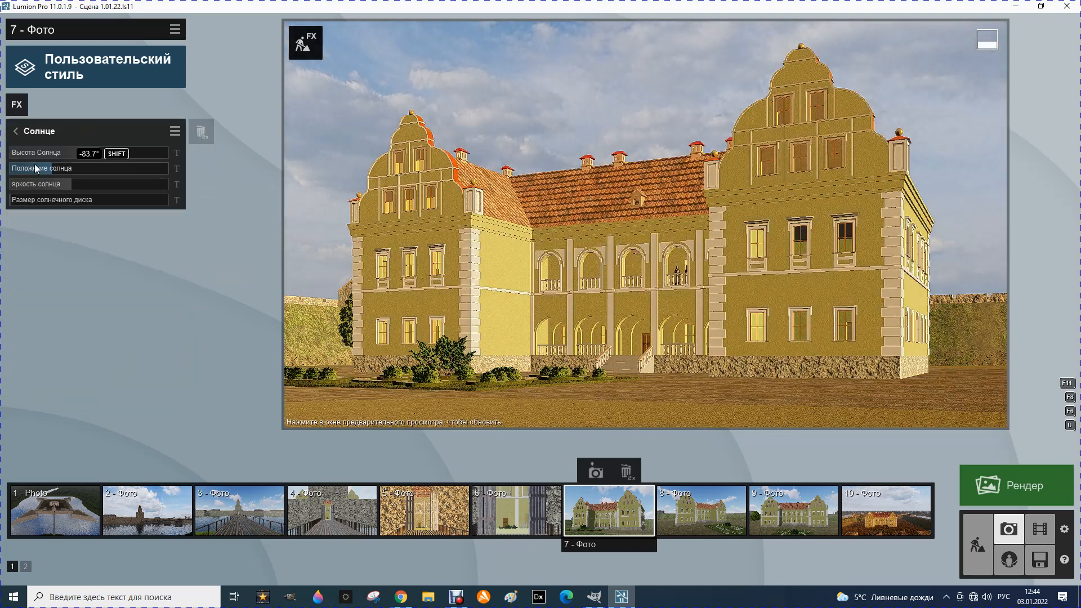
pyautogui.click(103, 152)
pyautogui.moveTo(111, 152); pyautogui.dragTo(133, 157)
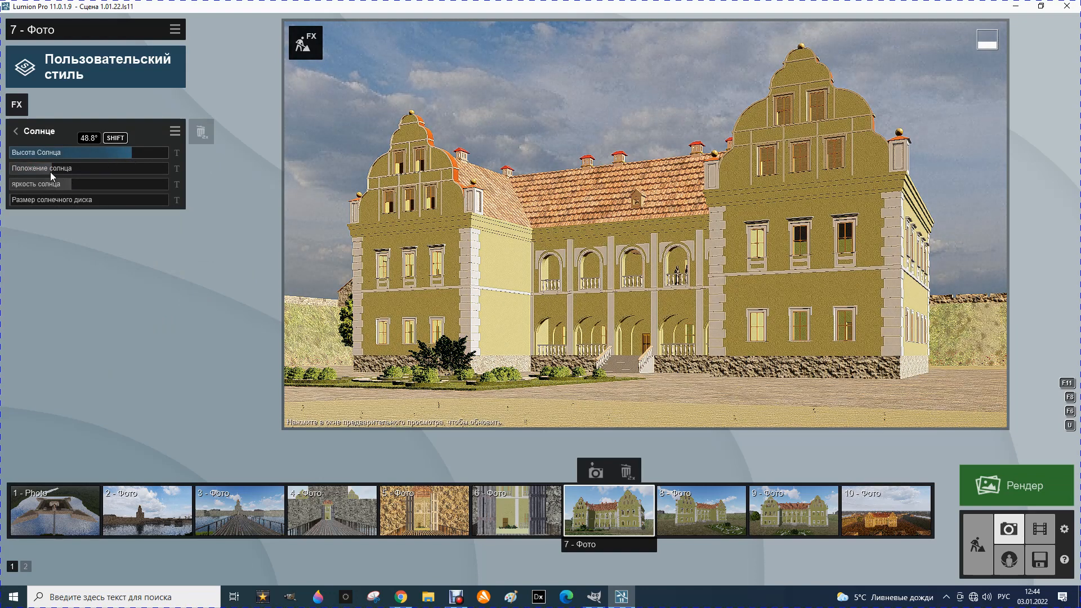
pyautogui.moveTo(65, 167)
pyautogui.mouseDown()
pyautogui.moveTo(89, 165)
pyautogui.moveTo(75, 171)
pyautogui.moveTo(85, 173)
pyautogui.mouseUp()
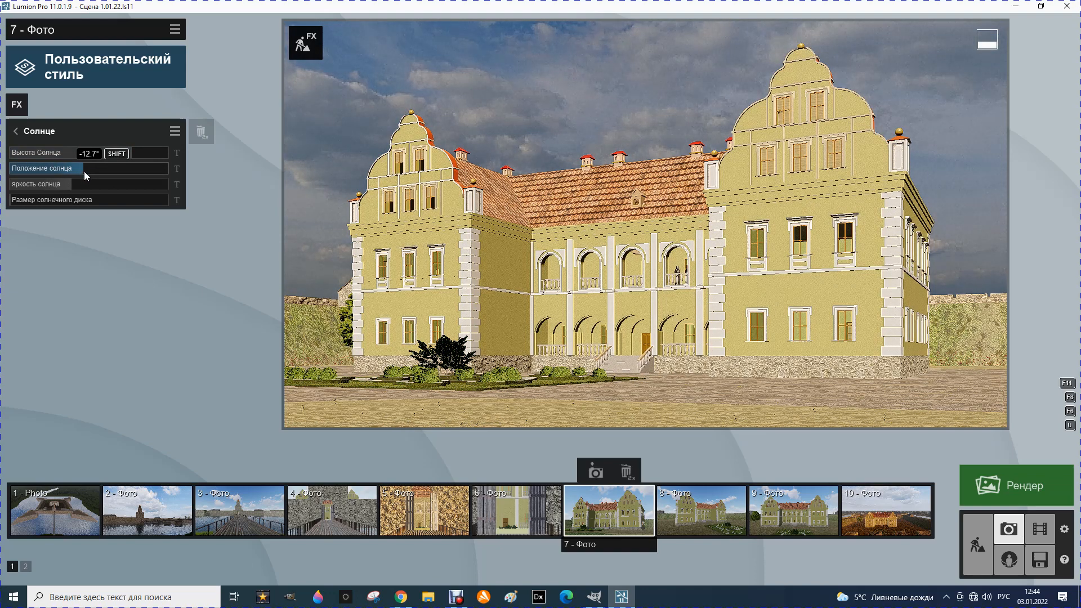
pyautogui.click(430, 422)
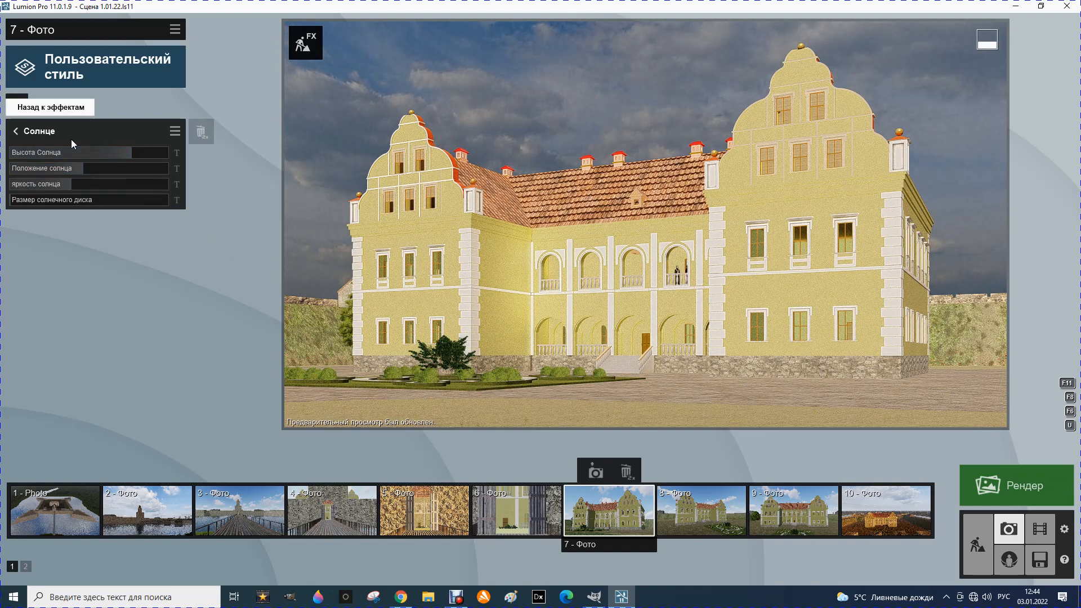
# Step: Raise the sun height in 7 - Фото almost to its maximum, increase the sun position value, and refresh the preview
pyautogui.moveTo(119, 154); pyautogui.dragTo(168, 160)
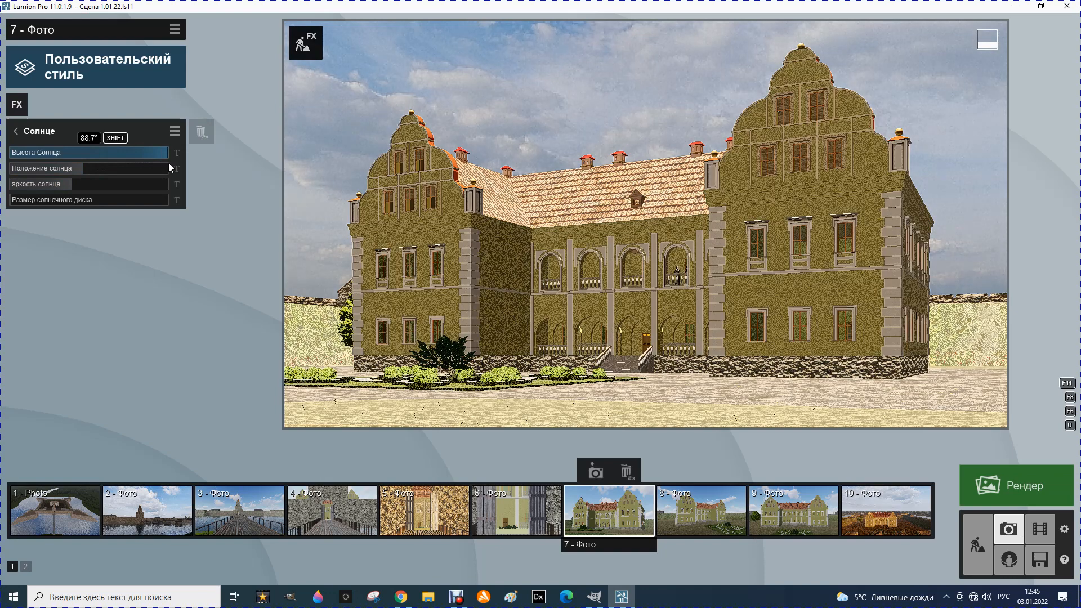
pyautogui.moveTo(169, 164); pyautogui.dragTo(120, 168)
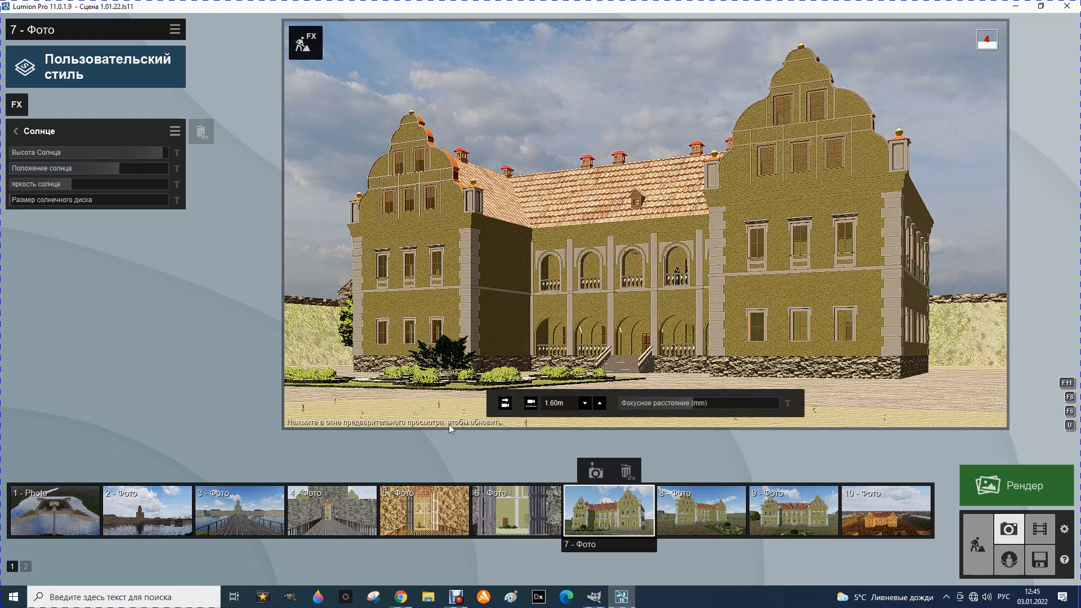
pyautogui.click(449, 427)
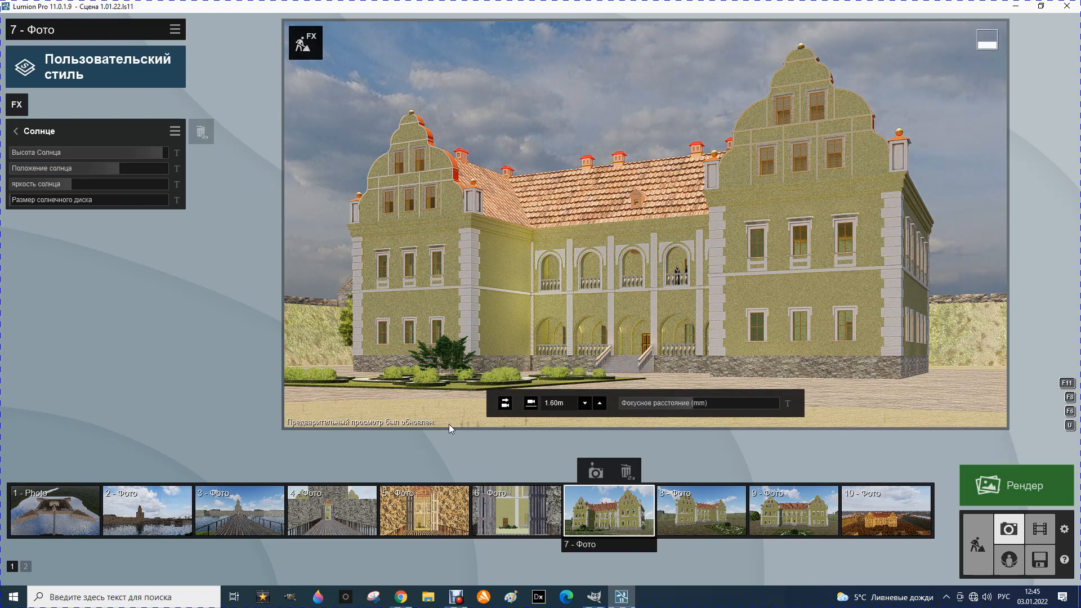
pyautogui.click(15, 132)
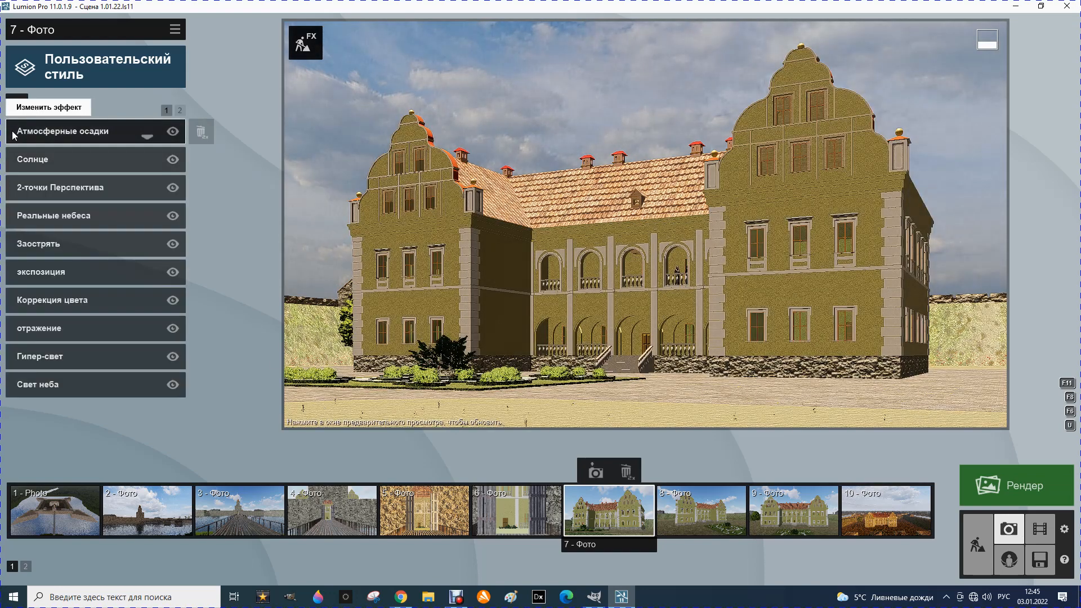
# Step: In the real skies effect of 7 - Фото, choose the first Cloudy sky in the third row, set its brightness to 1.8, and refresh the preview
pyautogui.click(61, 216)
pyautogui.click(30, 173)
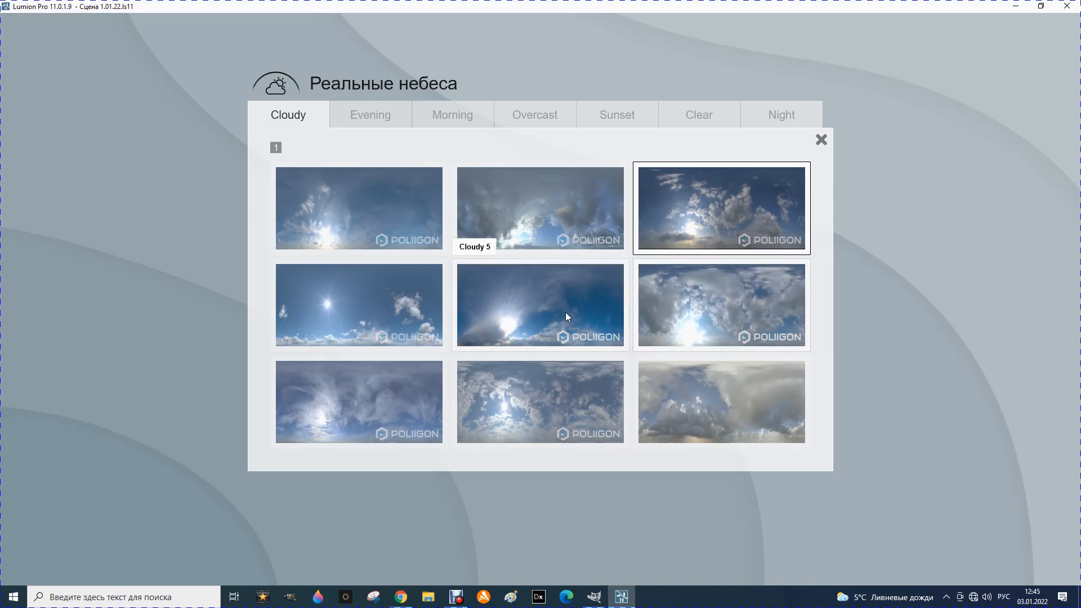
pyautogui.click(358, 394)
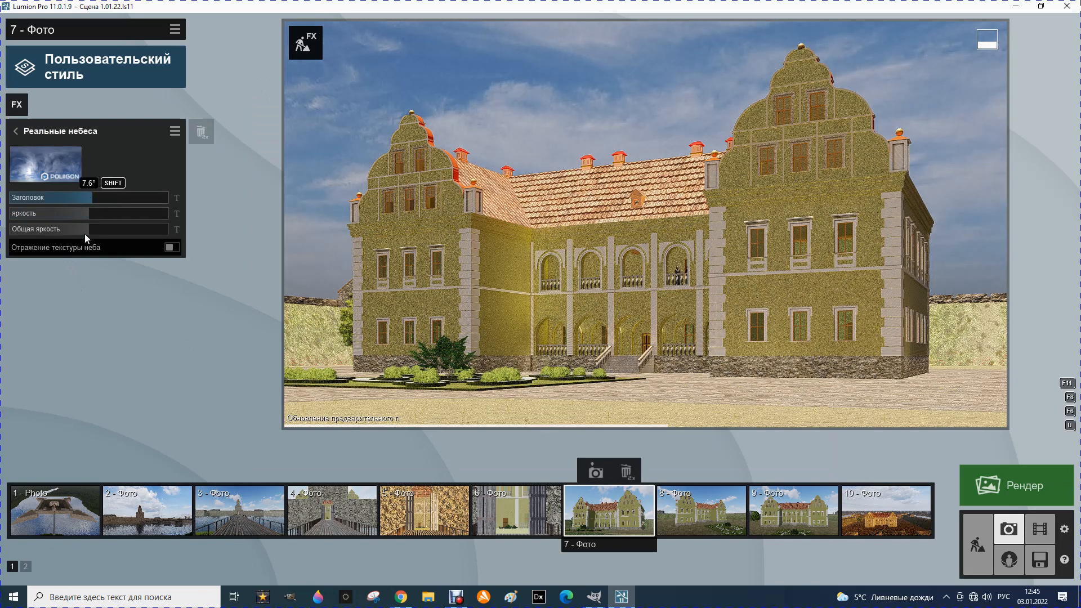
pyautogui.moveTo(85, 215); pyautogui.dragTo(157, 232)
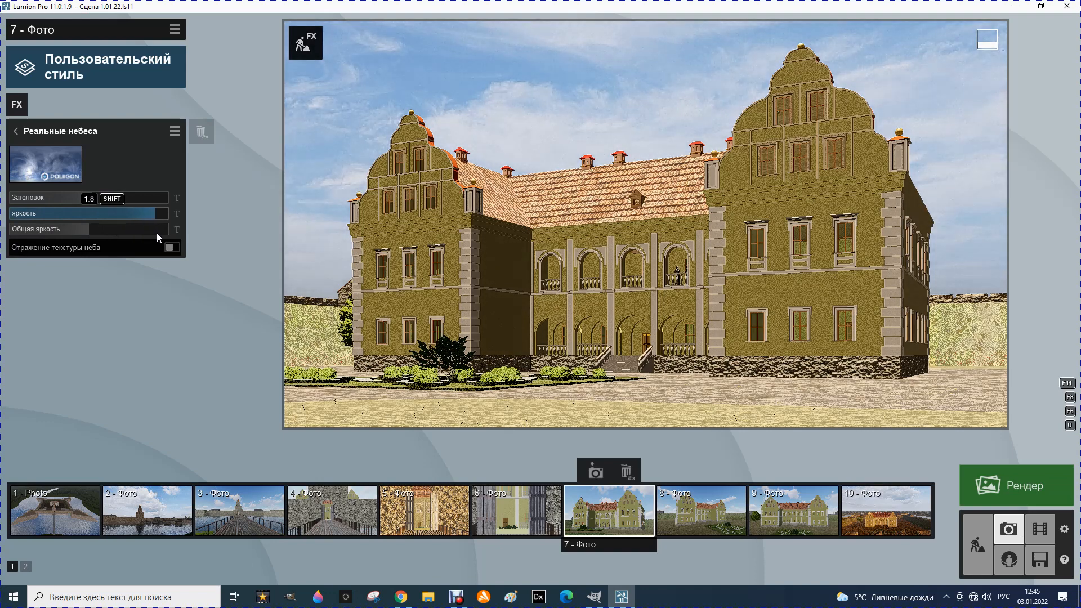
pyautogui.click(371, 425)
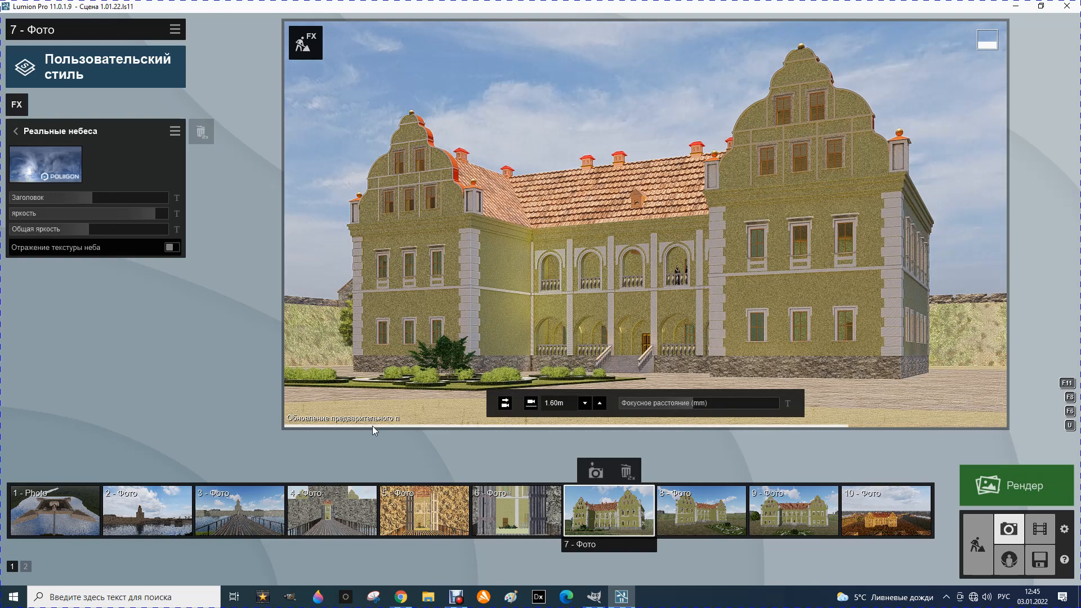
# Step: Render the current photo at the 1280x720 email size as JPG file 7 and close the finished render
pyautogui.click(1018, 488)
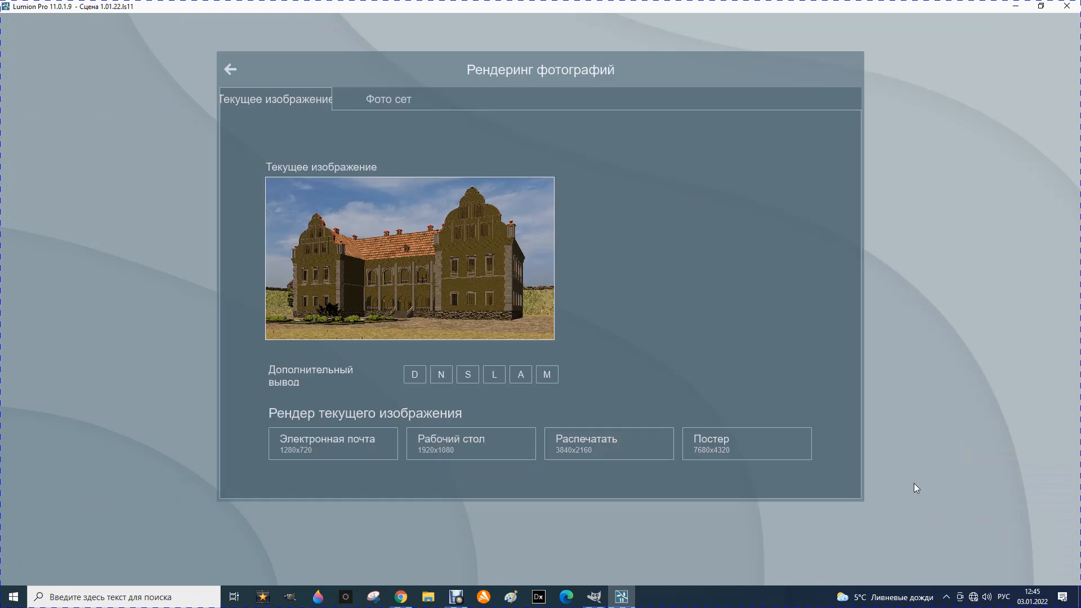
pyautogui.click(333, 445)
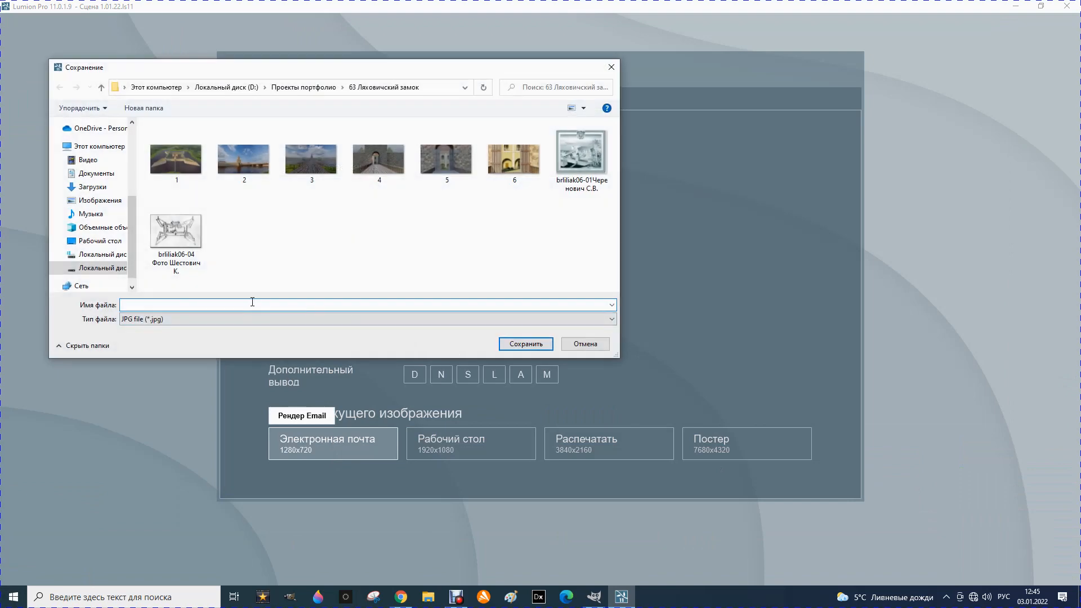
pyautogui.write('7')
pyautogui.click(514, 344)
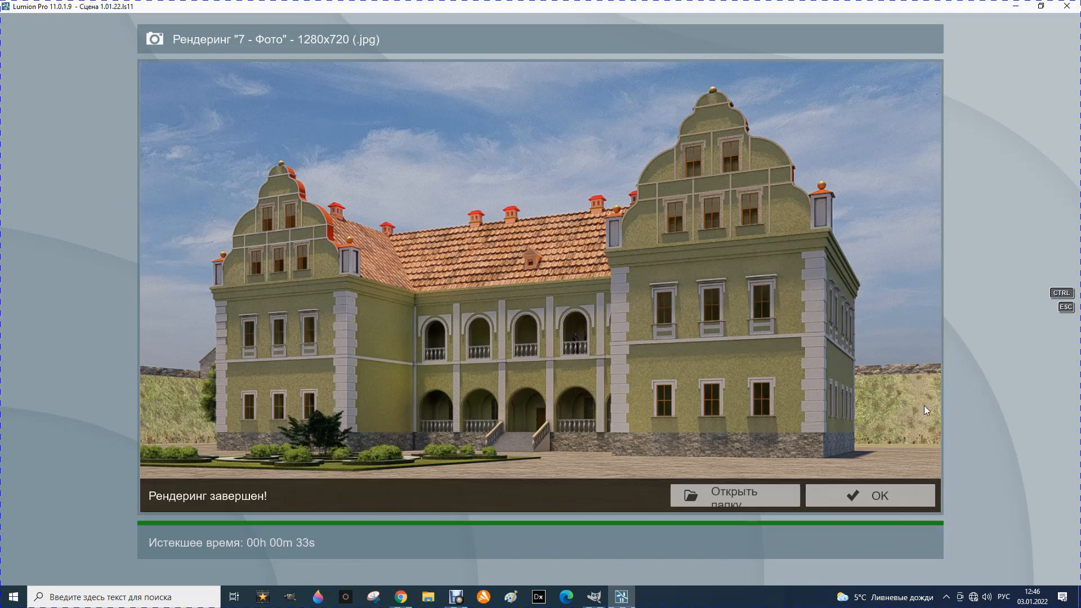
pyautogui.click(865, 498)
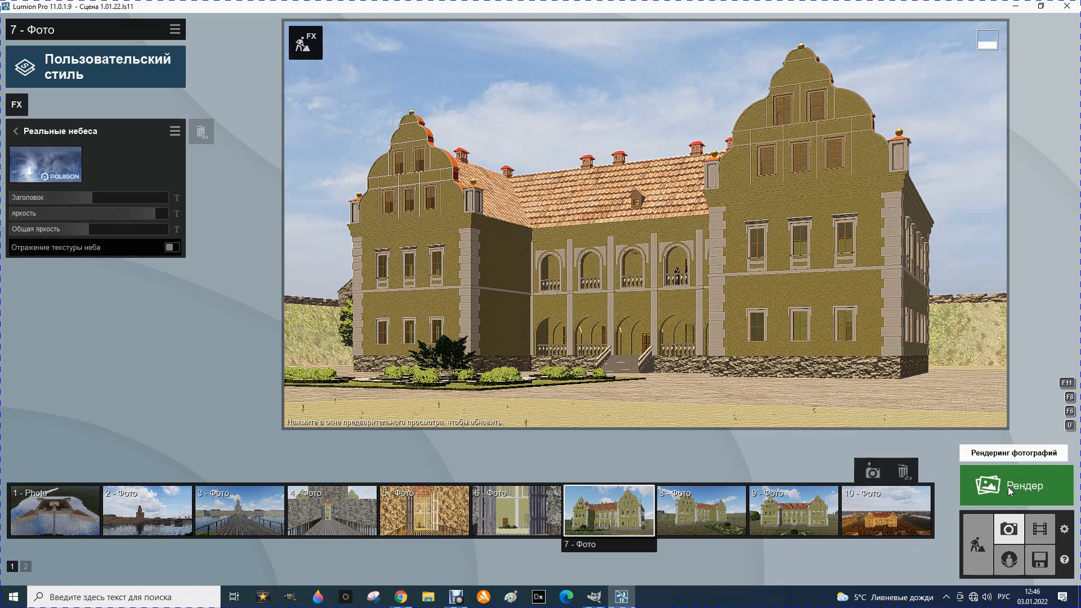
# Step: Render the current photo at the 3840x2160 print size as JPG file 7, overwriting the existing file, and close the finished render
pyautogui.click(1008, 487)
pyautogui.click(587, 448)
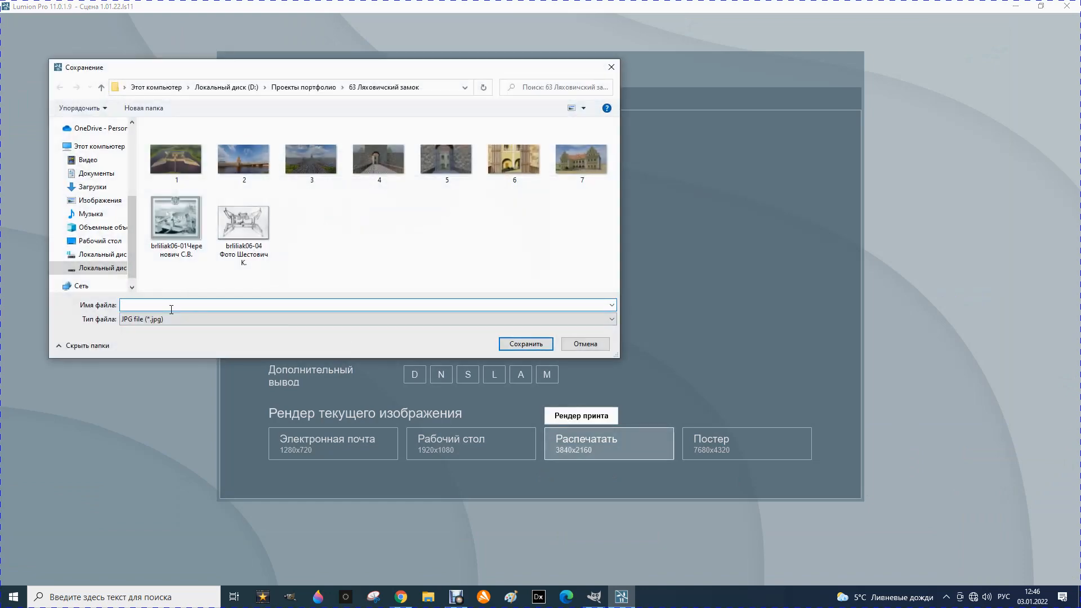
pyautogui.write('7')
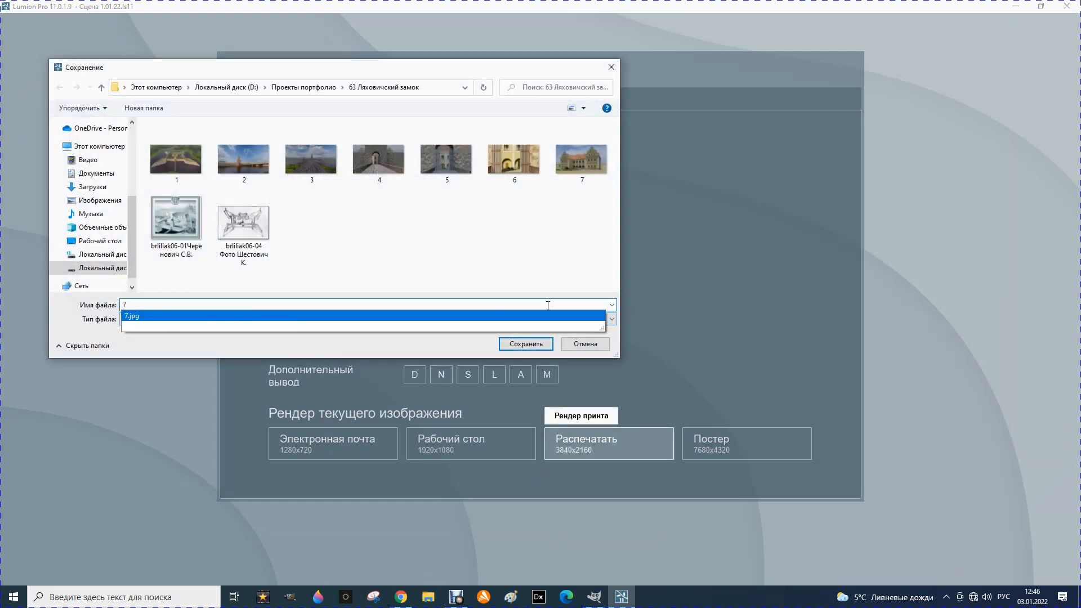
pyautogui.click(515, 345)
pyautogui.click(565, 339)
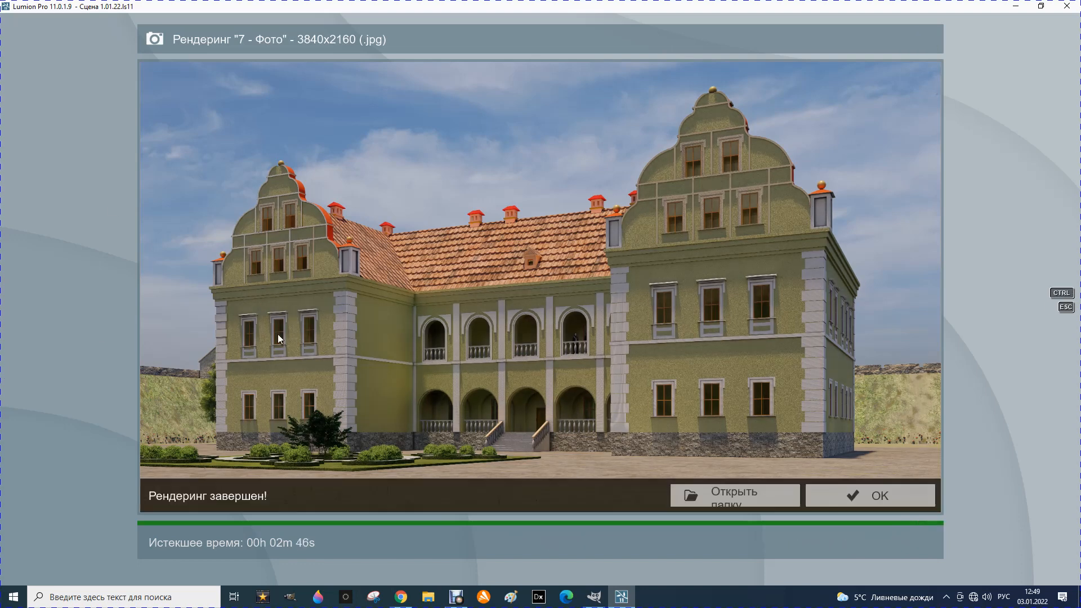
pyautogui.click(857, 499)
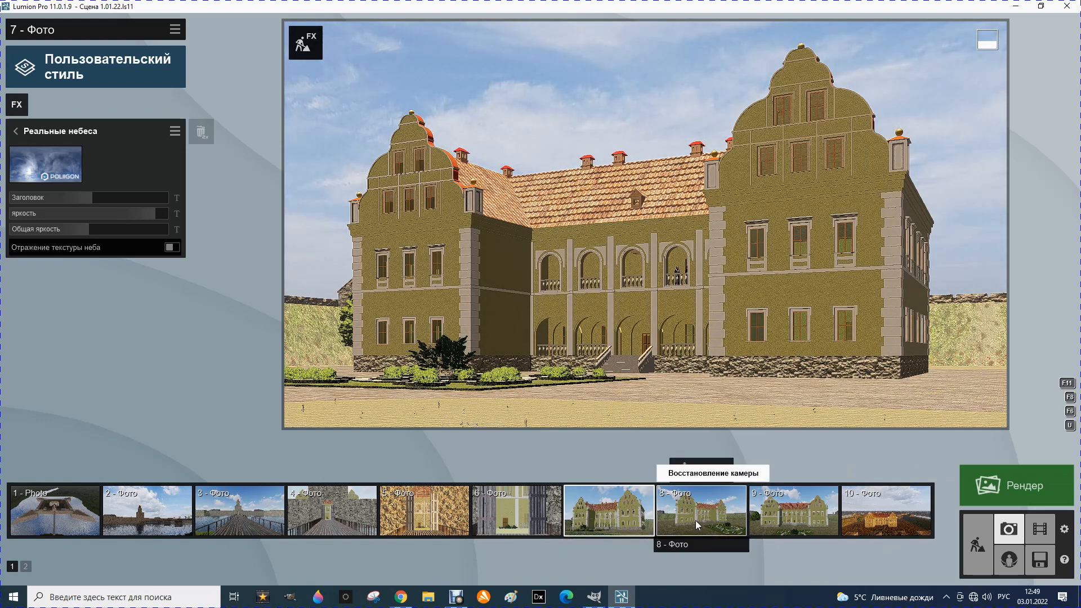
# Step: Switch to 8 - Фото and load the Реал. норвегия +.lme effects file into it
pyautogui.click(696, 524)
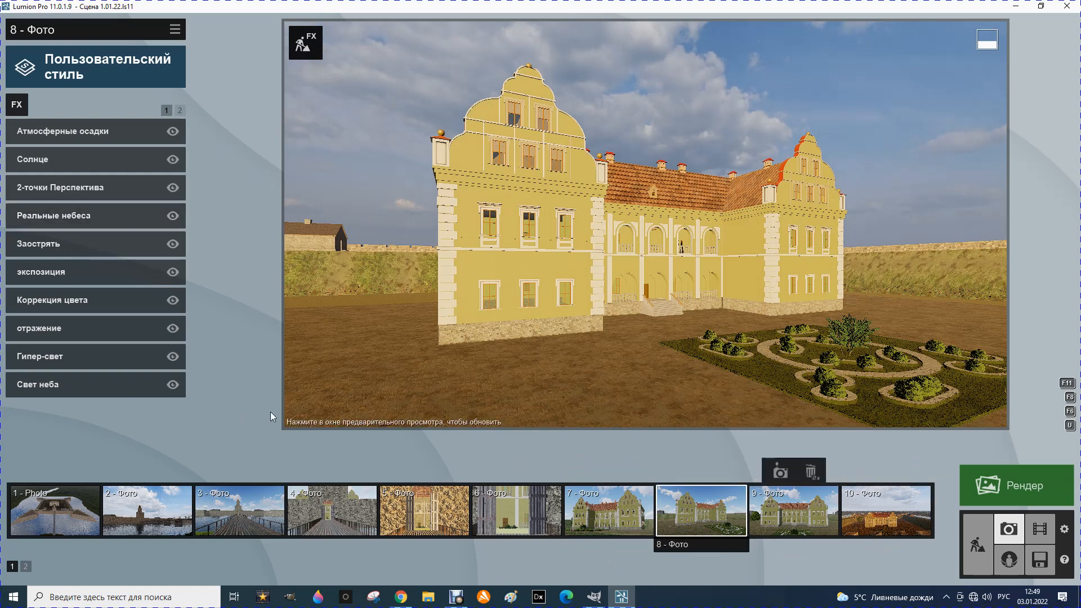
pyautogui.click(176, 31)
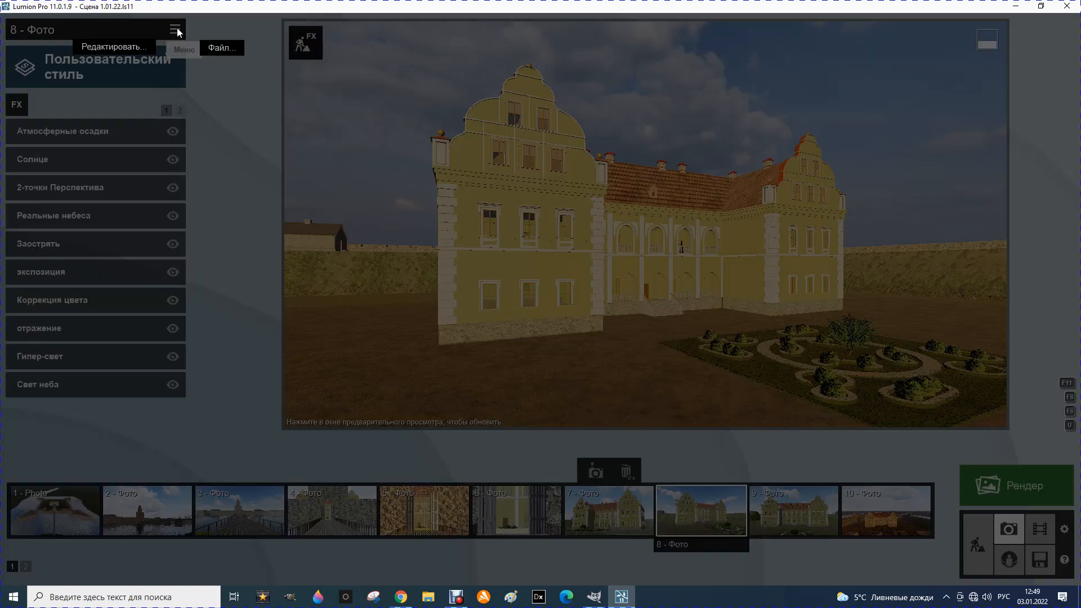
pyautogui.click(221, 49)
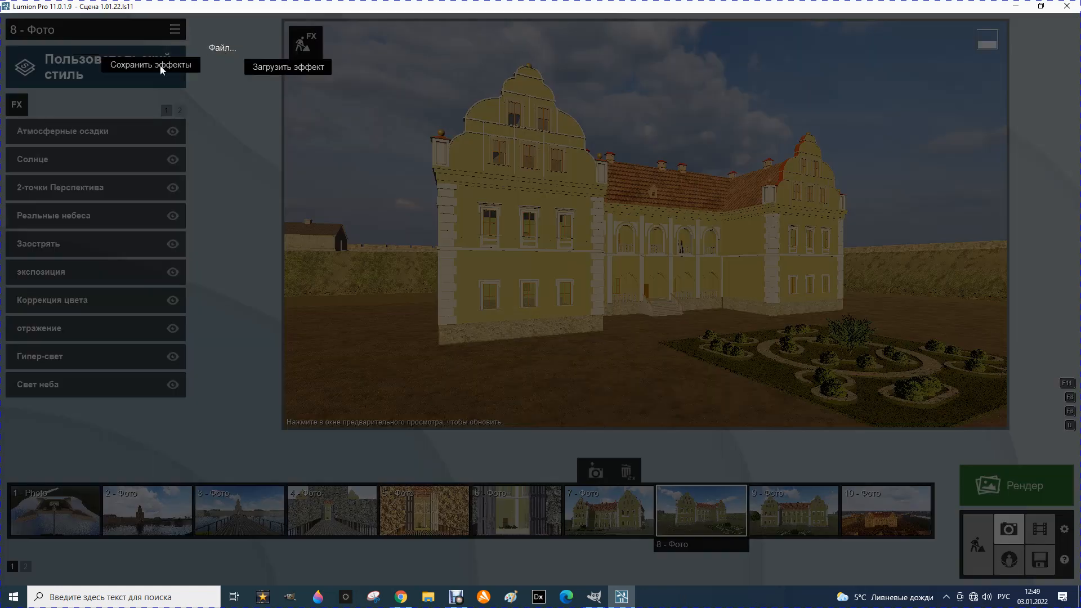
pyautogui.click(267, 70)
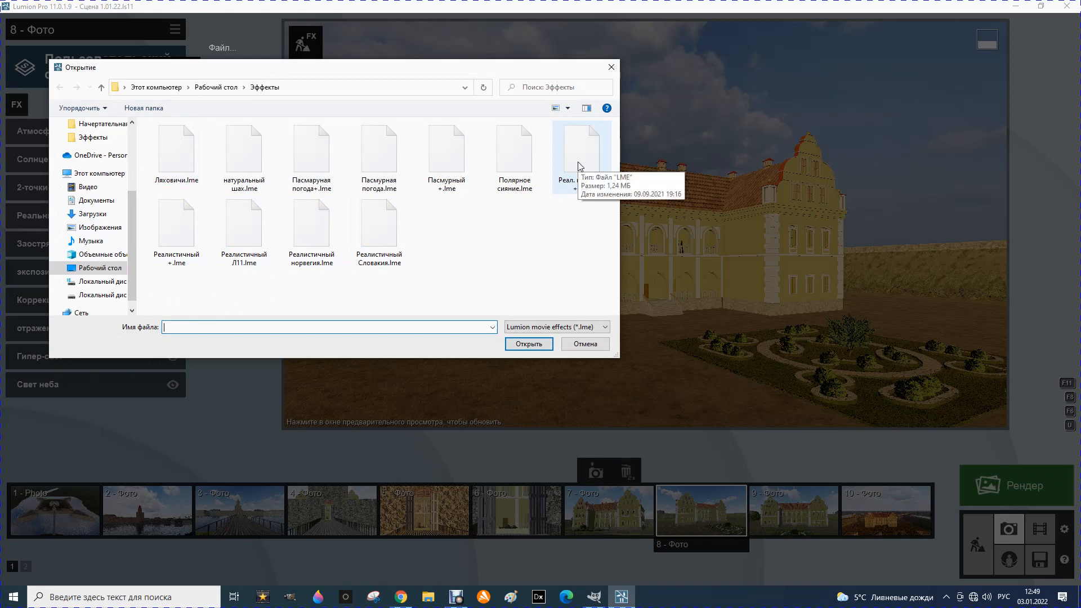
pyautogui.click(556, 190)
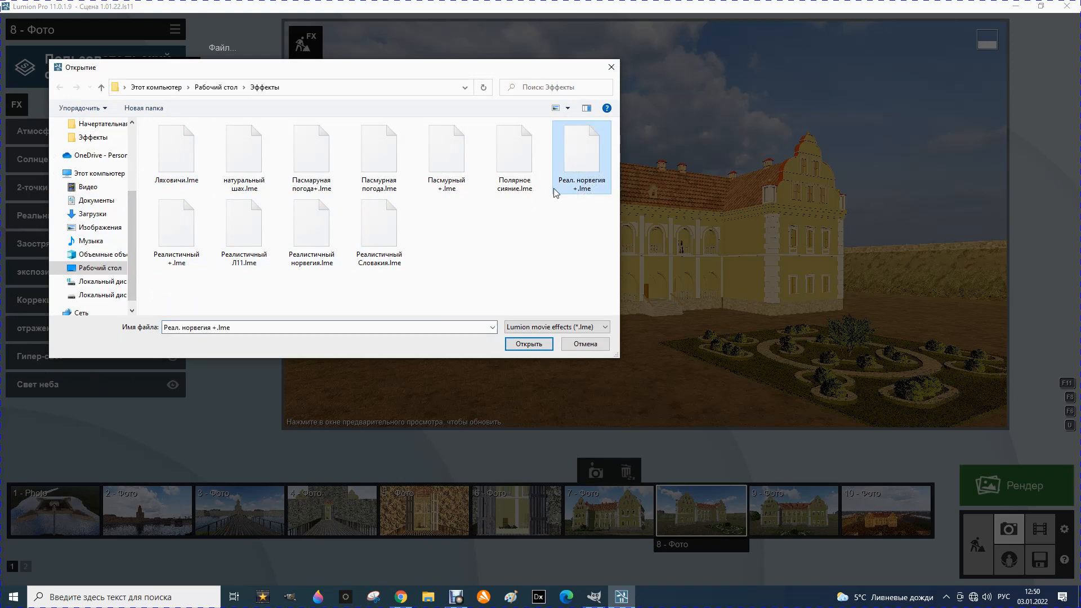
pyautogui.click(529, 344)
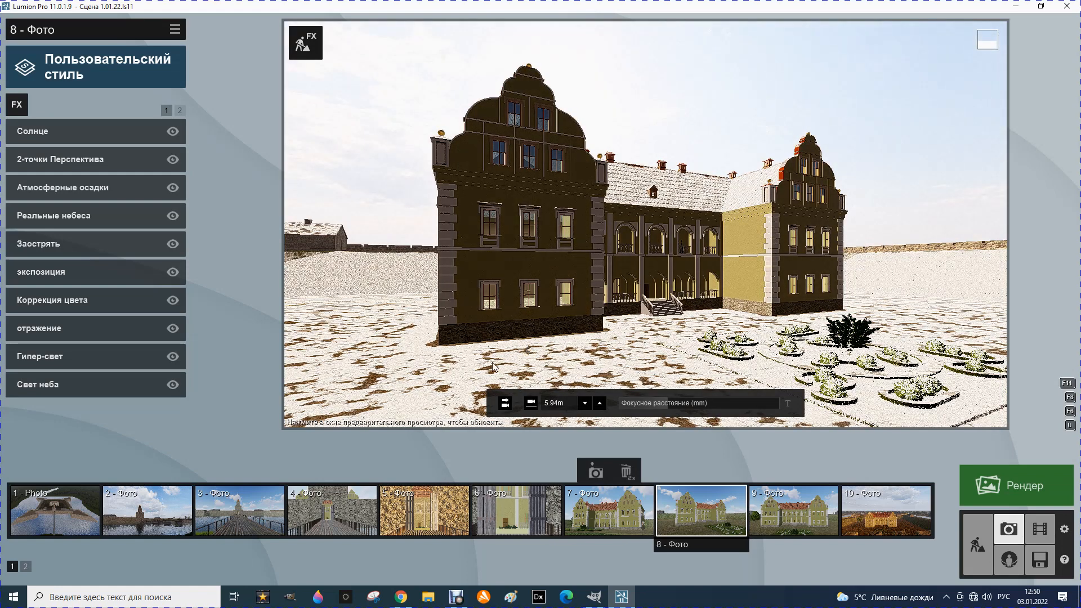
# Step: In the precipitation effect of 8 - Фото, try a rain/snow value of 0.5 in the preview and set it to 0.7
pyautogui.click(62, 187)
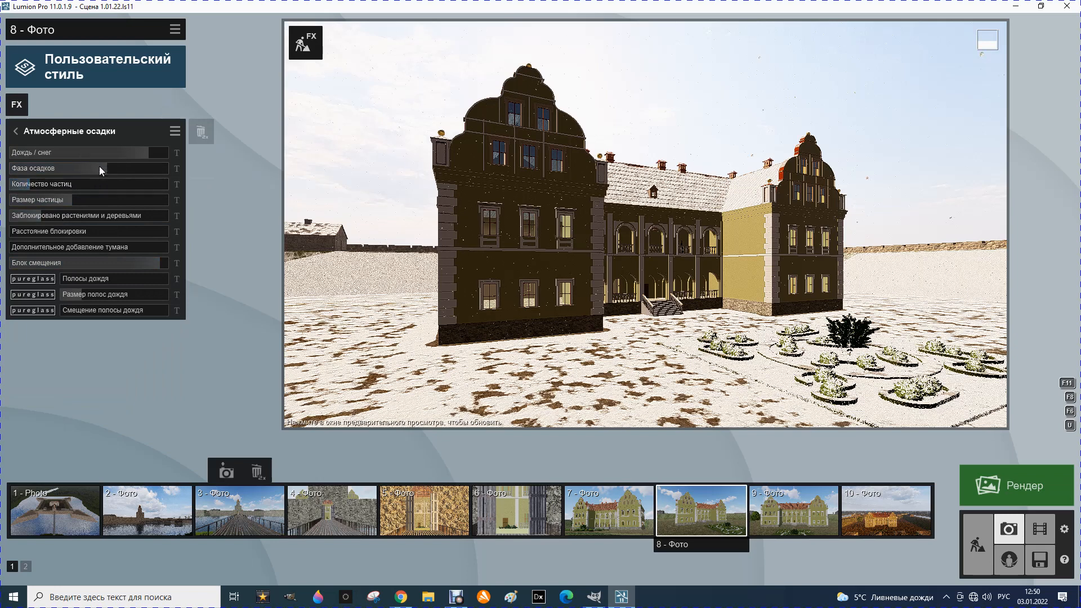
pyautogui.moveTo(163, 157); pyautogui.dragTo(84, 167)
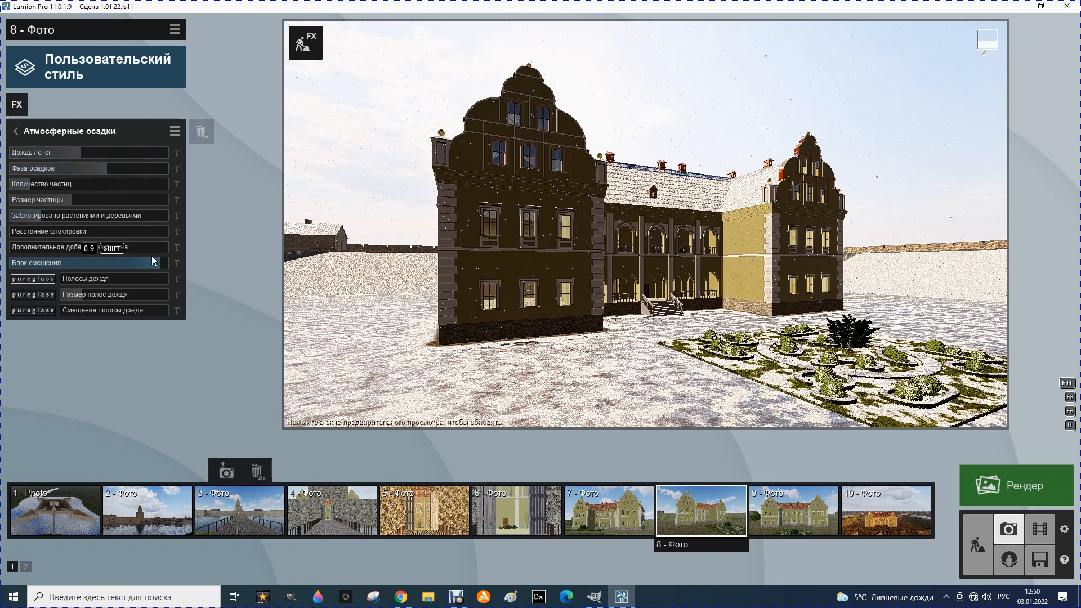
pyautogui.moveTo(82, 155)
pyautogui.mouseDown()
pyautogui.moveTo(112, 161)
pyautogui.moveTo(87, 167)
pyautogui.mouseUp()
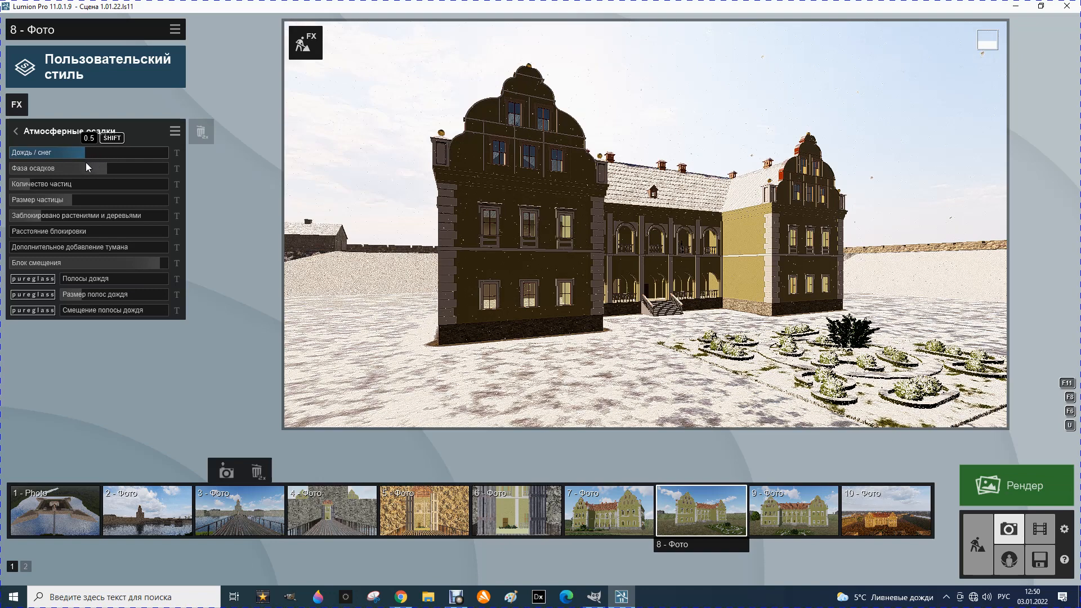
pyautogui.moveTo(371, 409)
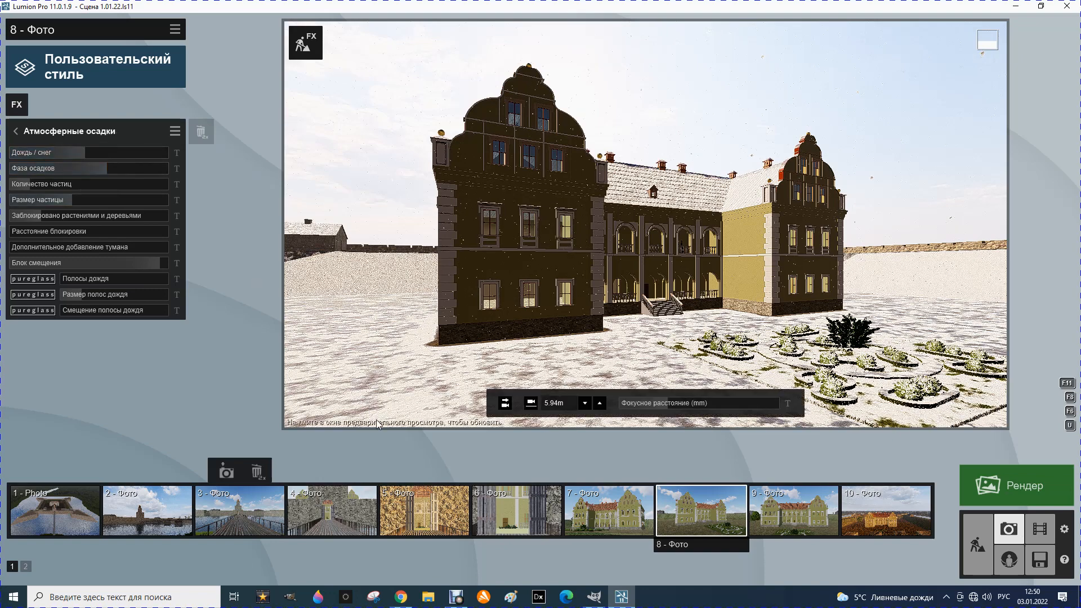
pyautogui.moveTo(88, 159)
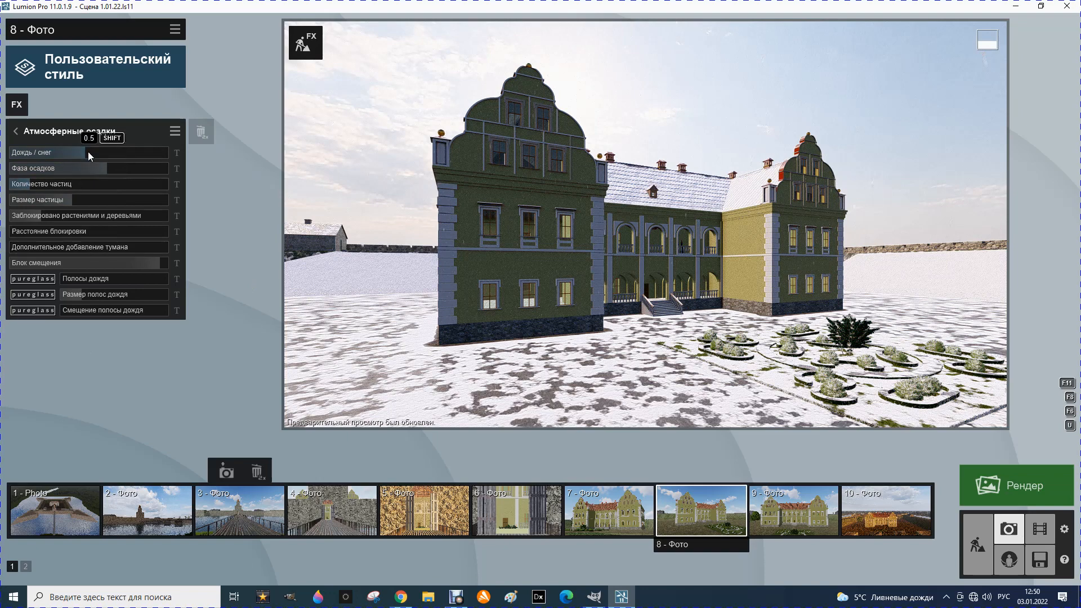
pyautogui.moveTo(89, 159); pyautogui.dragTo(117, 162)
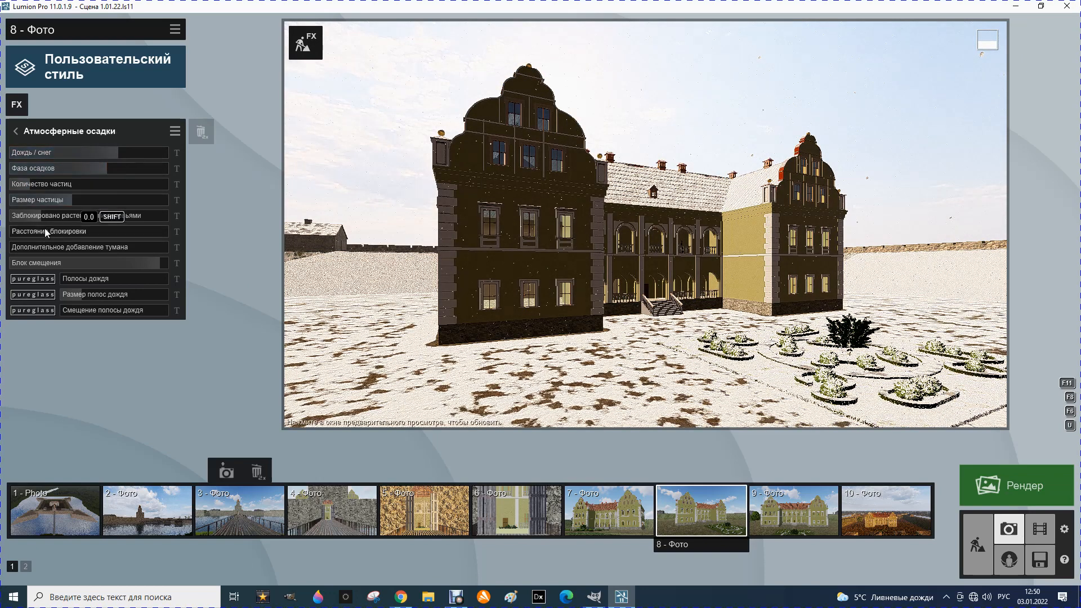
# Step: Lower the occlusion offset of the precipitation slightly and set its additional fog to 0.3
pyautogui.moveTo(37, 223)
pyautogui.mouseDown()
pyautogui.moveTo(14, 224)
pyautogui.moveTo(103, 225)
pyautogui.moveTo(45, 235)
pyautogui.mouseUp()
pyautogui.moveTo(152, 268); pyautogui.dragTo(99, 295)
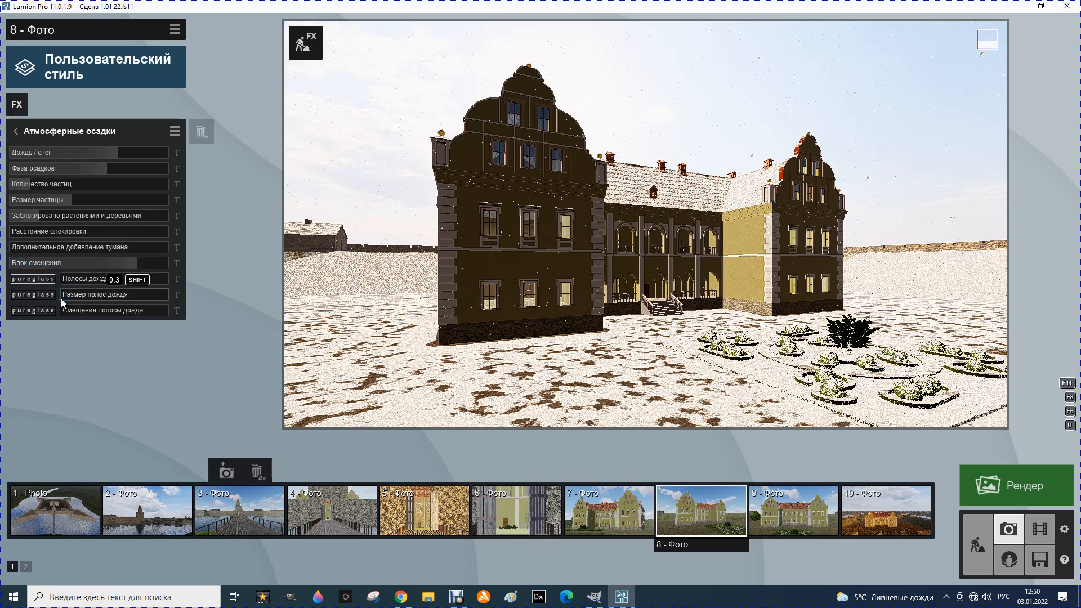
pyautogui.moveTo(51, 251); pyautogui.dragTo(55, 251)
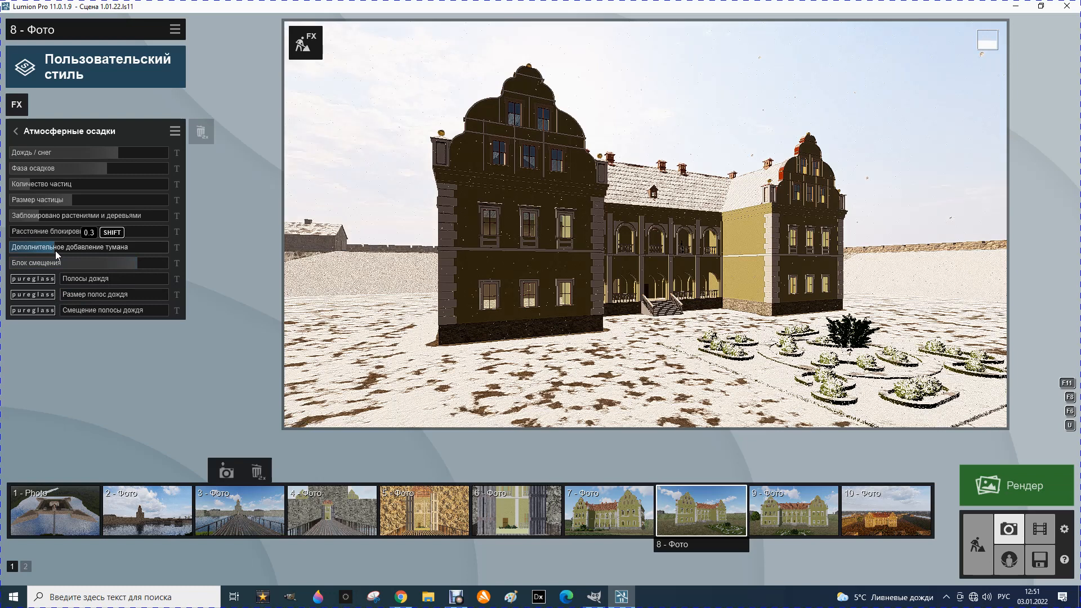
# Step: Reduce the precipitation's blocking by plants and trees to nearly zero, set the precipitation phase to 0.5, and refresh the preview
pyautogui.moveTo(34, 226); pyautogui.dragTo(18, 224)
pyautogui.moveTo(16, 218); pyautogui.dragTo(94, 184)
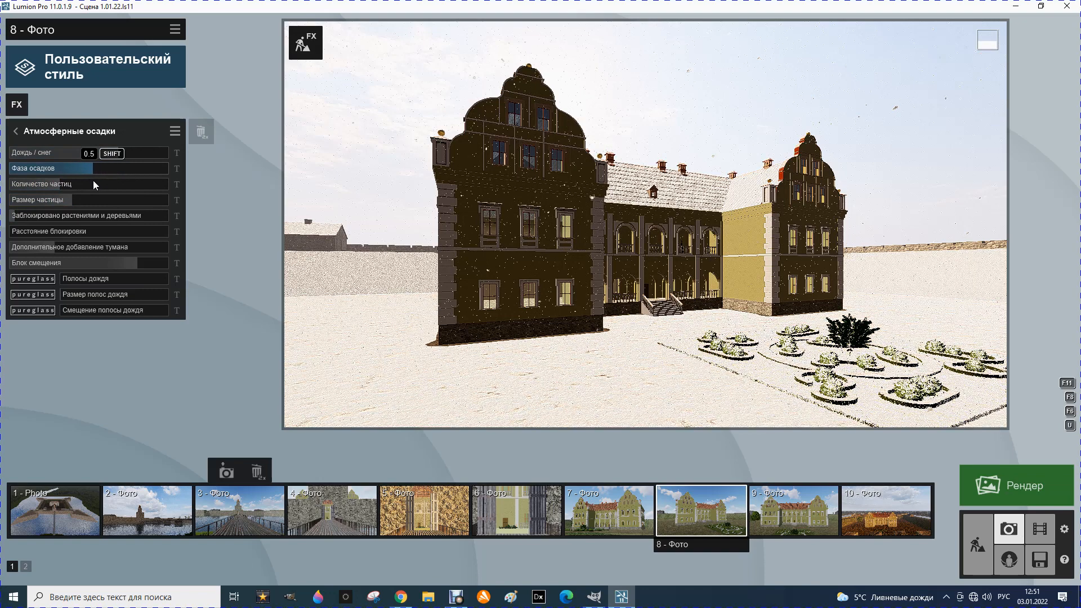
pyautogui.click(118, 152)
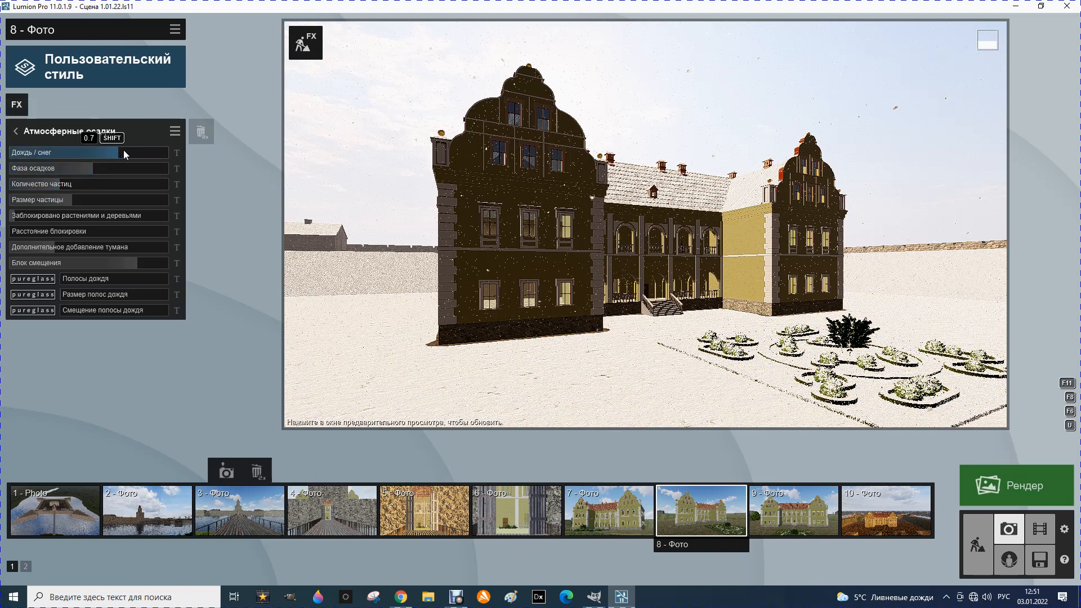
pyautogui.click(376, 426)
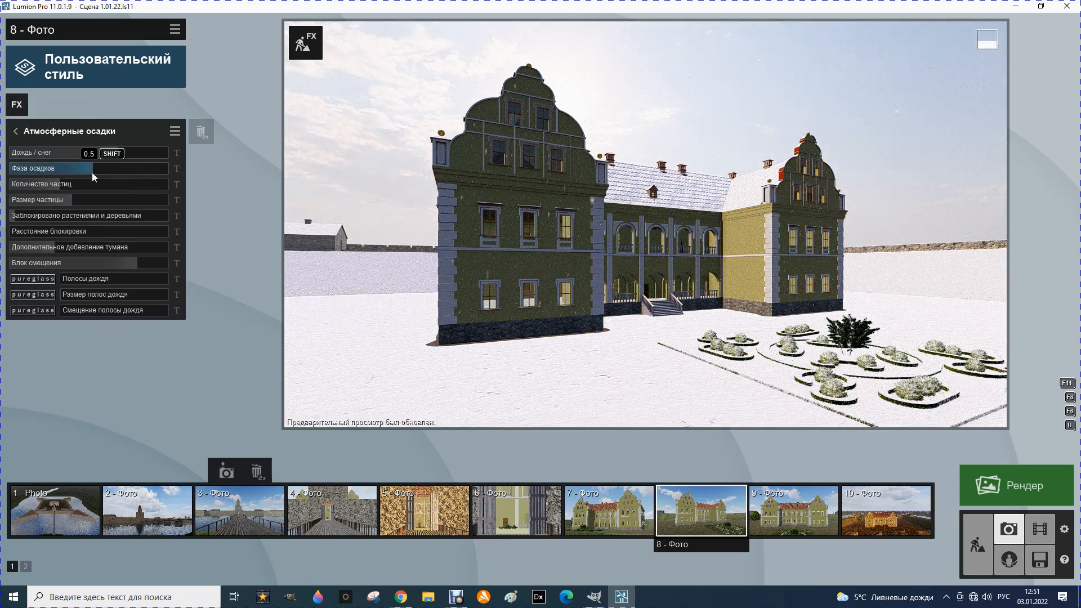
# Step: Increase the precipitation's particle count to about two thirds of its range and return to the effects list
pyautogui.click(72, 185)
pyautogui.moveTo(73, 190); pyautogui.dragTo(94, 193)
pyautogui.moveTo(94, 193); pyautogui.dragTo(115, 194)
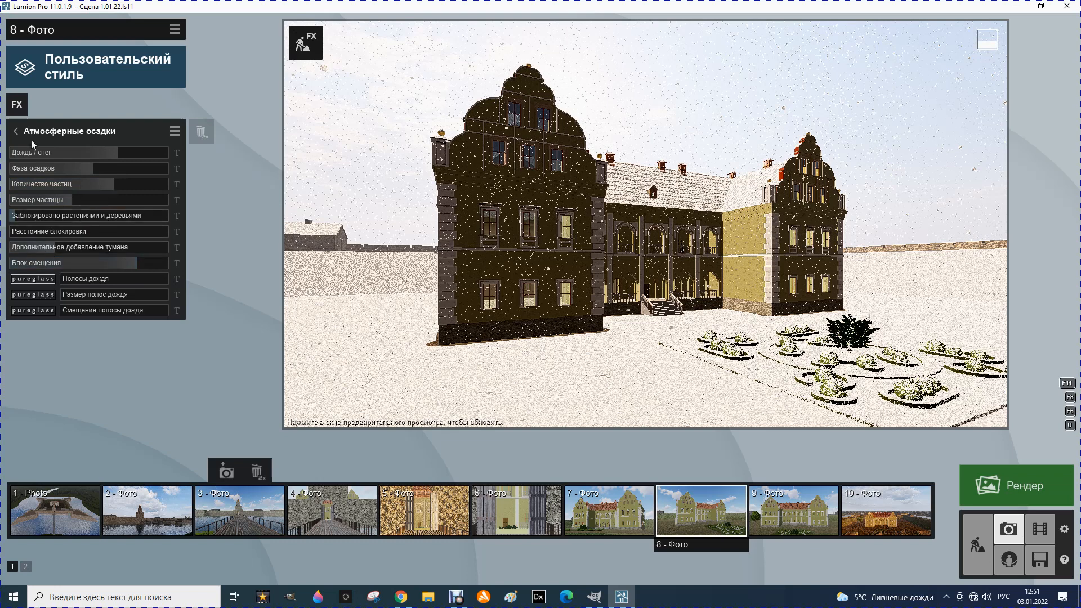
pyautogui.click(15, 131)
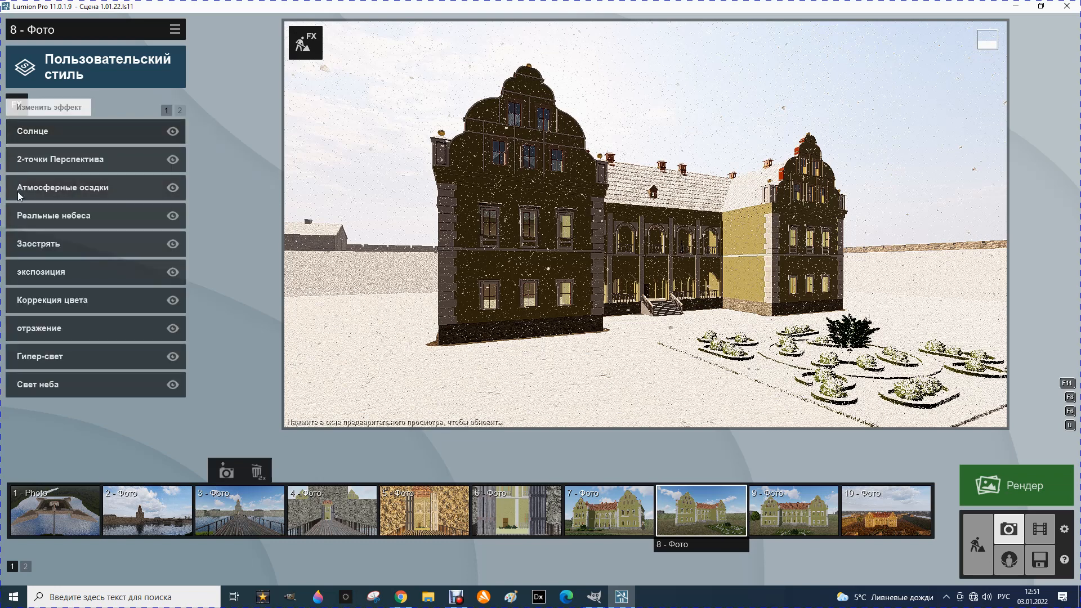
# Step: In the sun effect of 8 - Фото, set the sun height to 16.5° and its position to 79.9°, and refresh the preview
pyautogui.click(34, 131)
pyautogui.moveTo(144, 156); pyautogui.dragTo(108, 164)
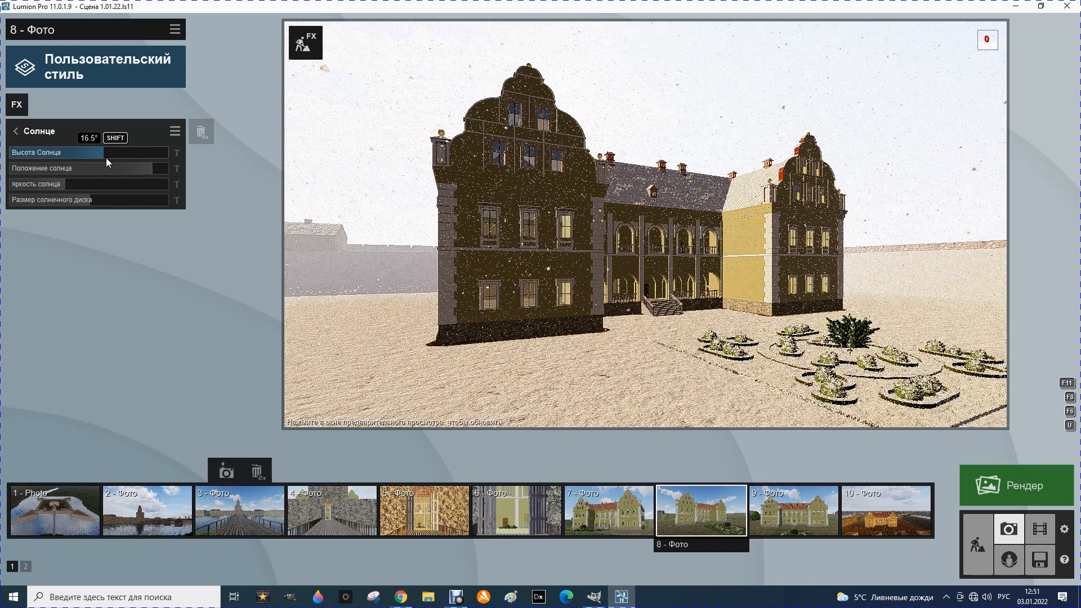
pyautogui.moveTo(144, 170); pyautogui.dragTo(129, 178)
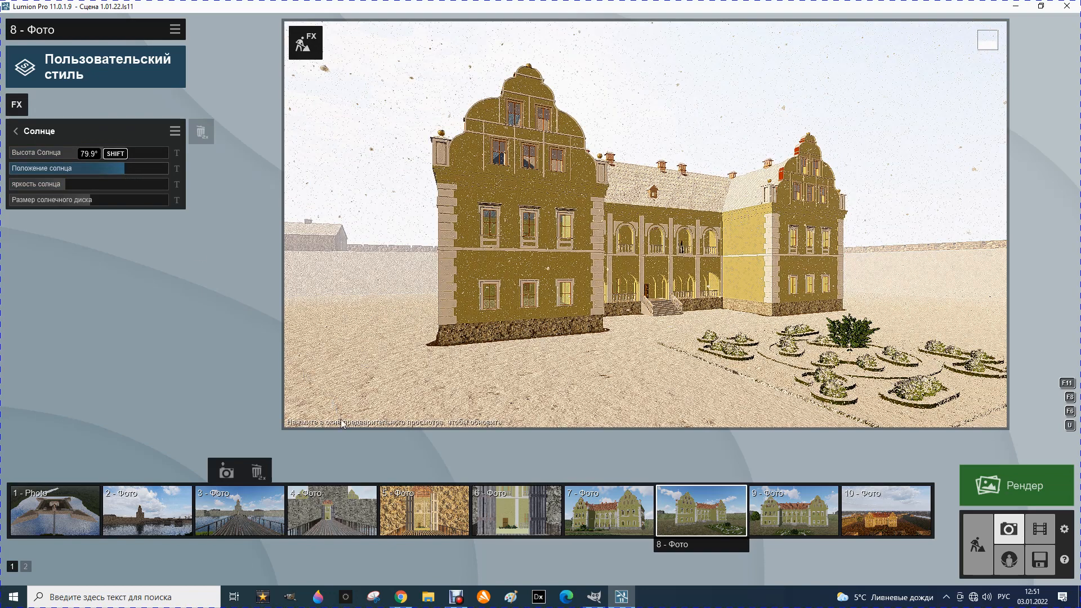
pyautogui.click(383, 426)
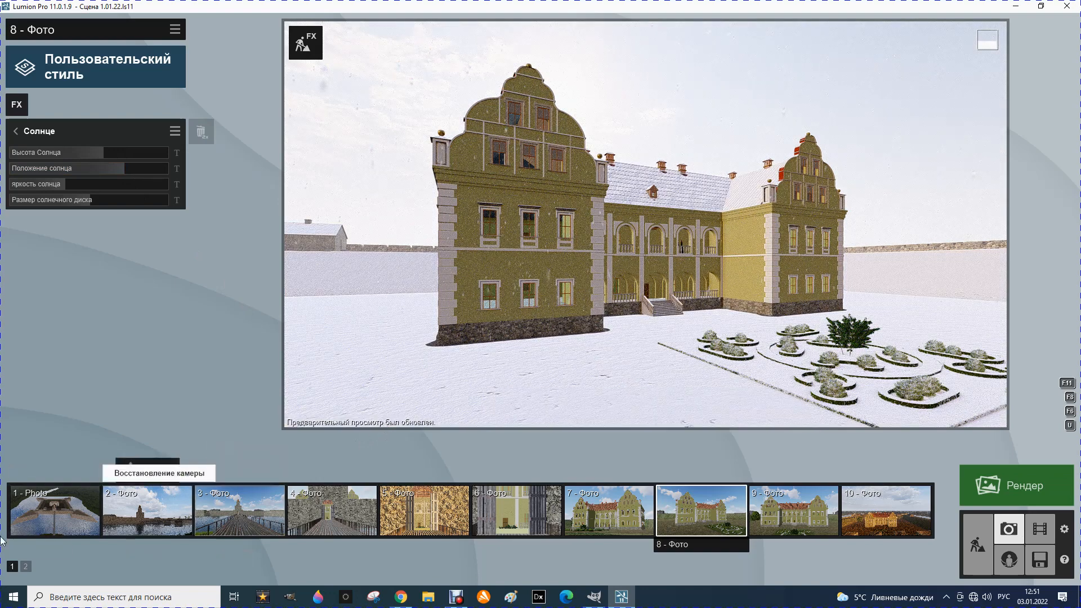
# Step: Render the current photo view at print size 3840x2160 as a JPG file named 8
pyautogui.click(989, 489)
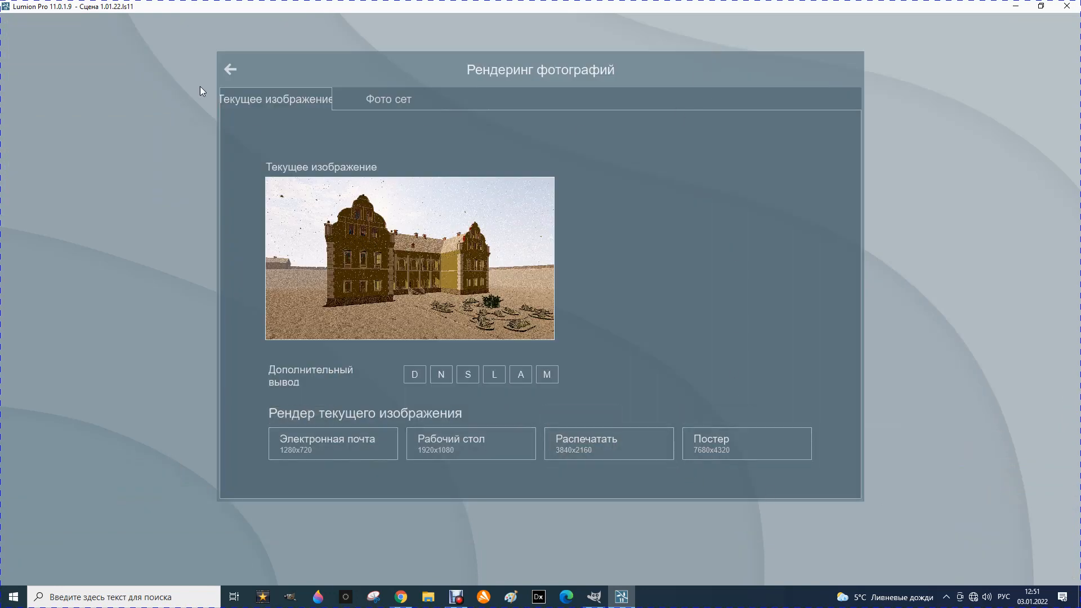
pyautogui.click(230, 70)
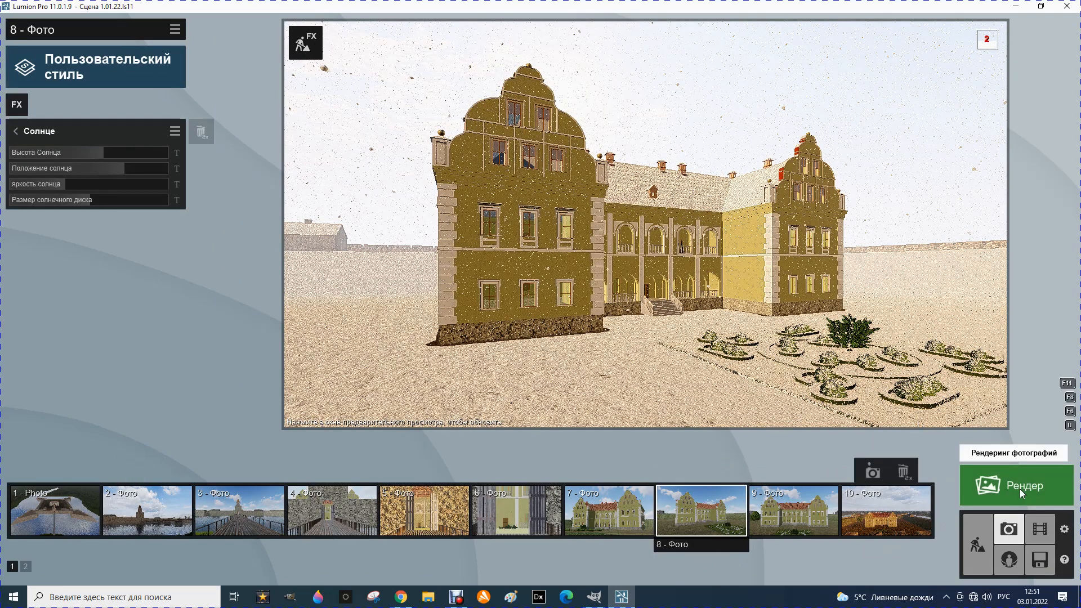
pyautogui.click(1019, 489)
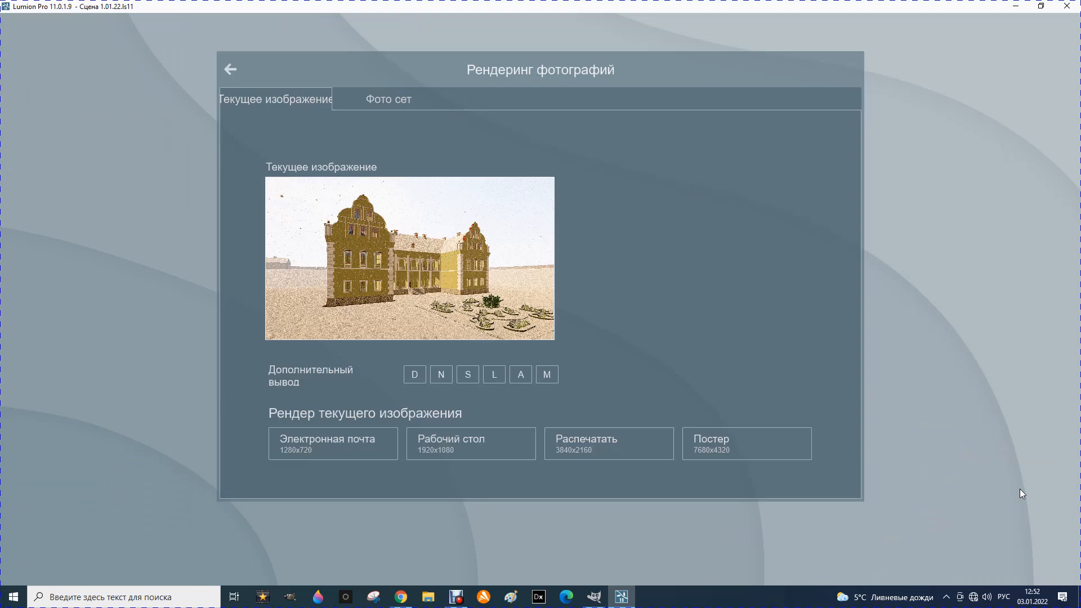
pyautogui.click(582, 445)
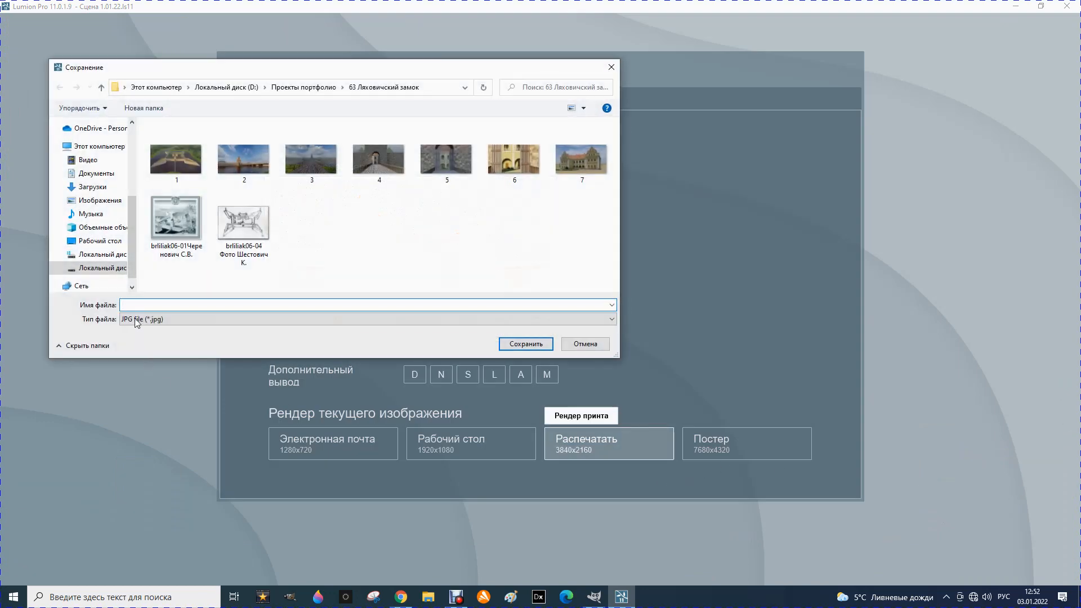
pyautogui.write('8')
pyautogui.press('Return')
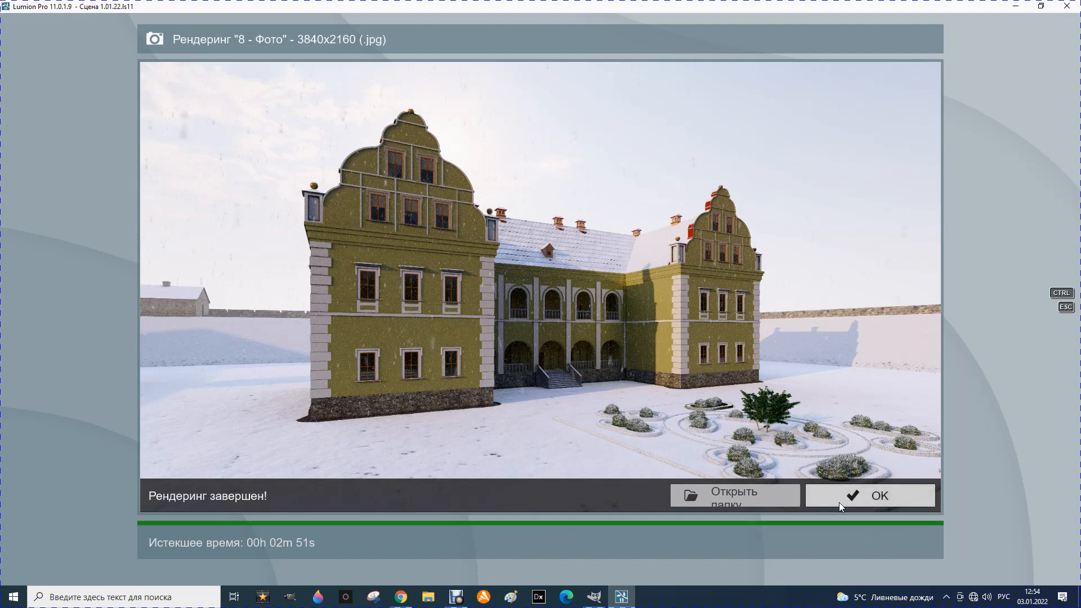
pyautogui.click(849, 498)
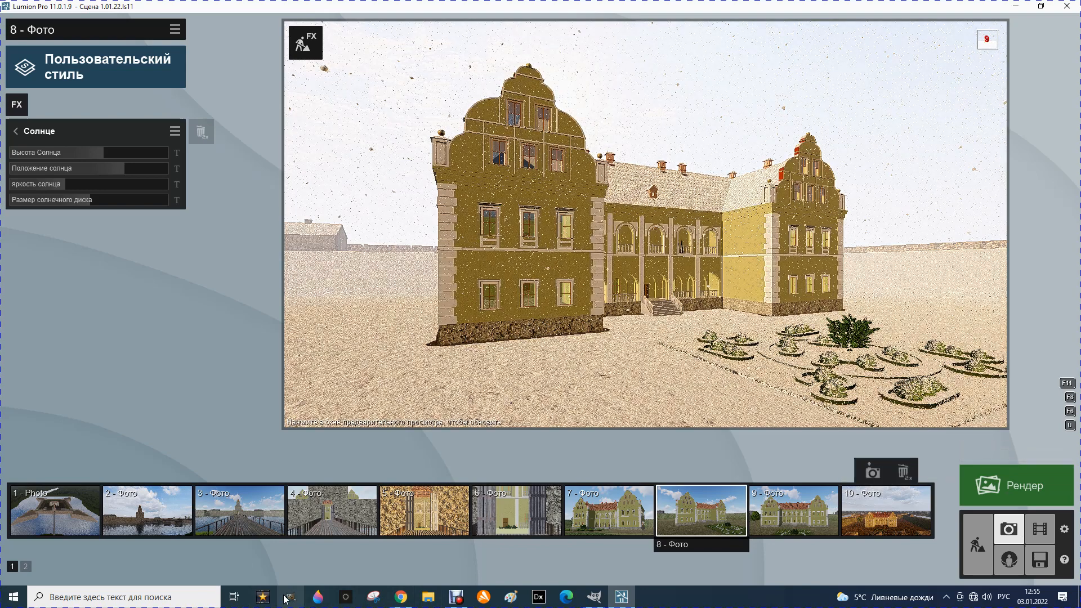
# Step: Switch to GIMP and open 8.jpg from the folder 63 Ляховичский замок inside Проекты портфолио on drive D
pyautogui.click(288, 598)
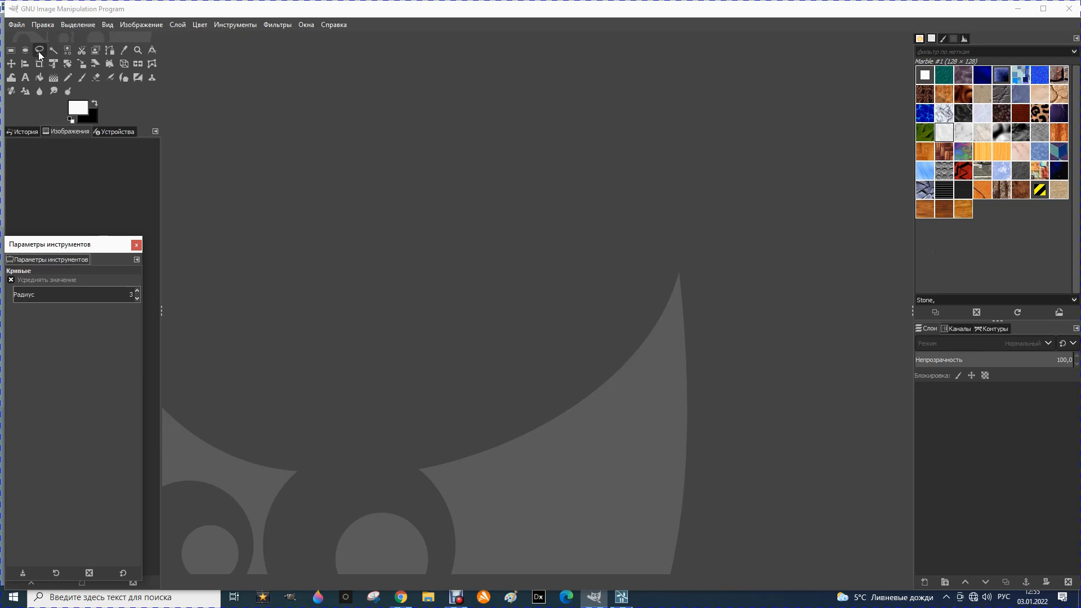
pyautogui.click(16, 25)
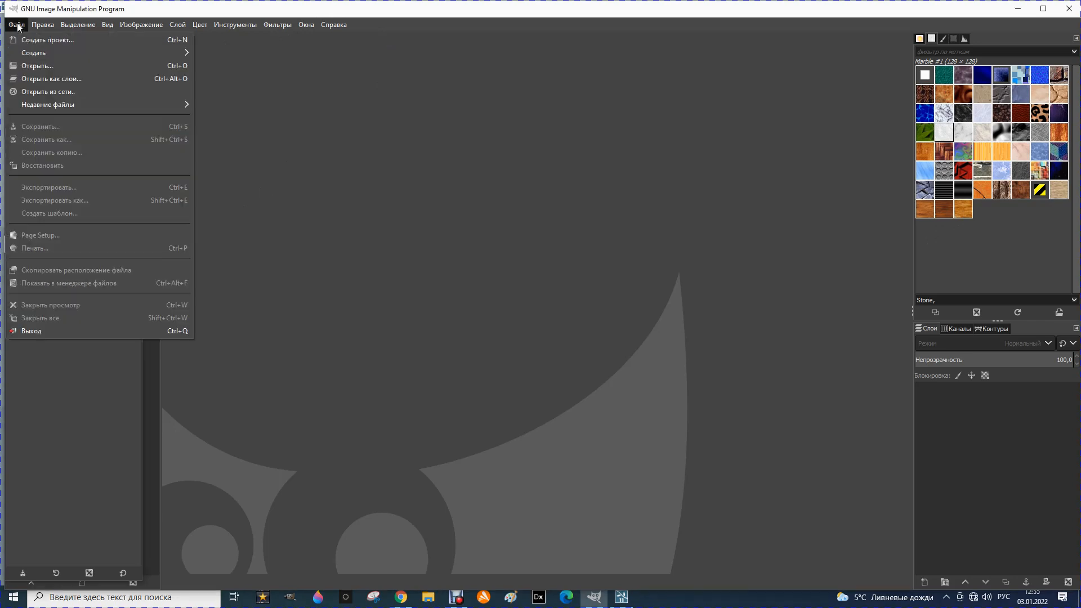
pyautogui.click(29, 66)
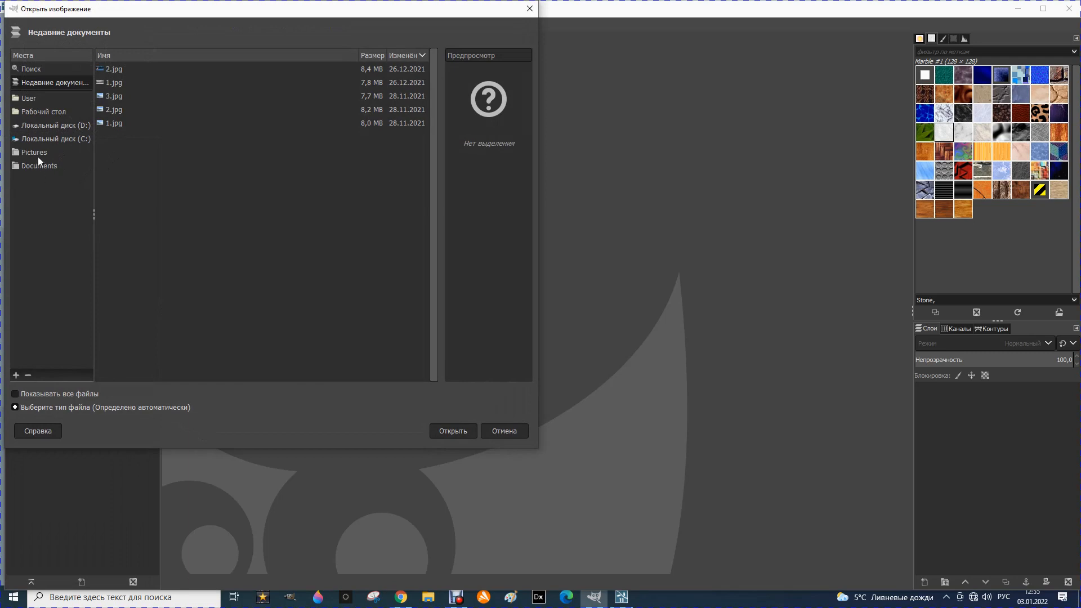
pyautogui.click(58, 126)
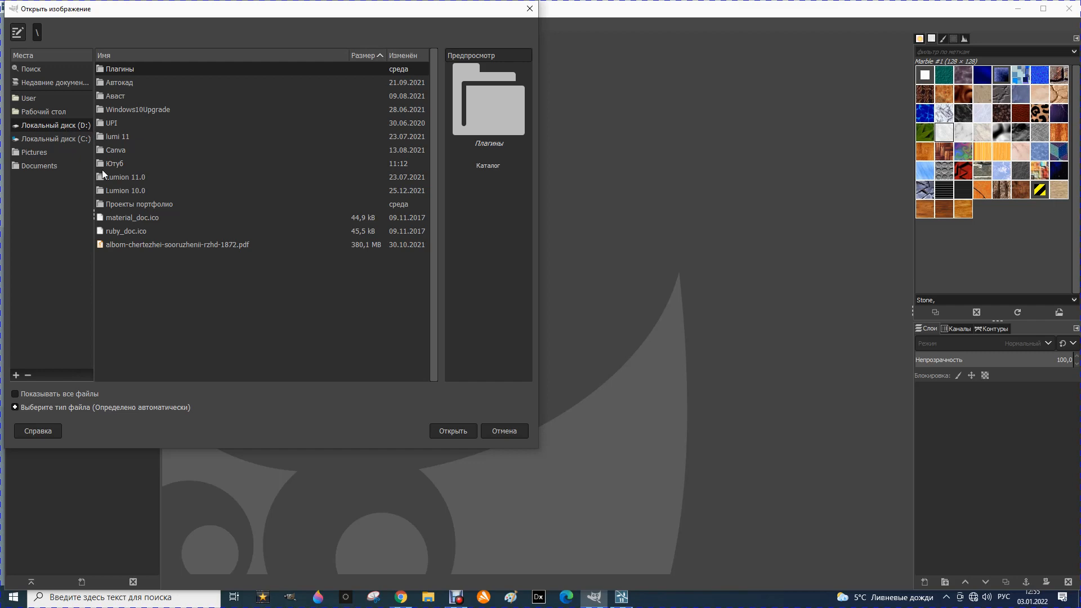
pyautogui.doubleClick(97, 204)
pyautogui.scroll(-5, 154, 214)
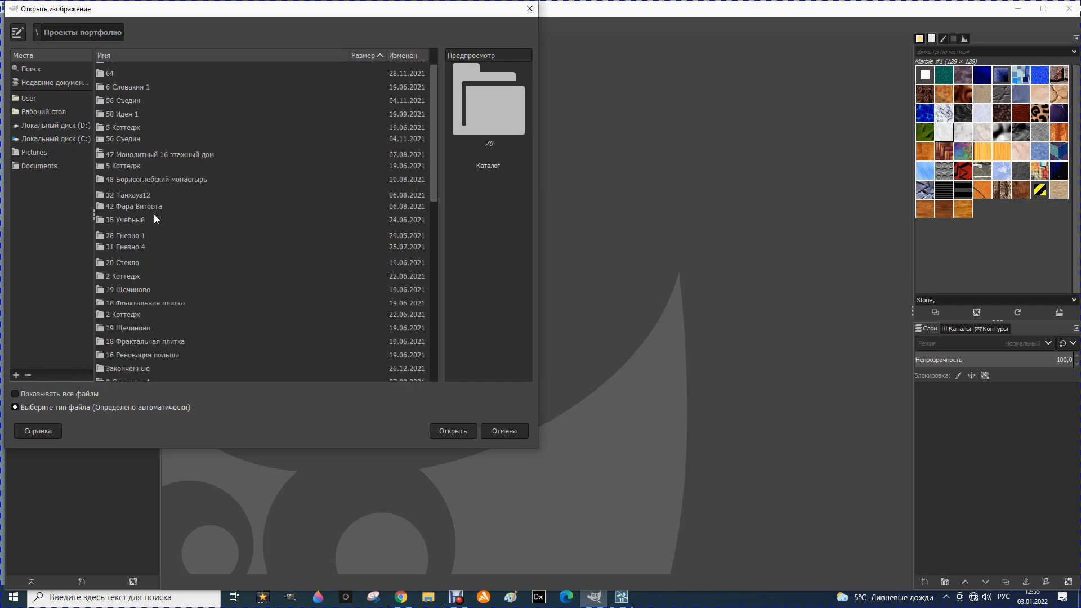
pyautogui.scroll(-5, 155, 216)
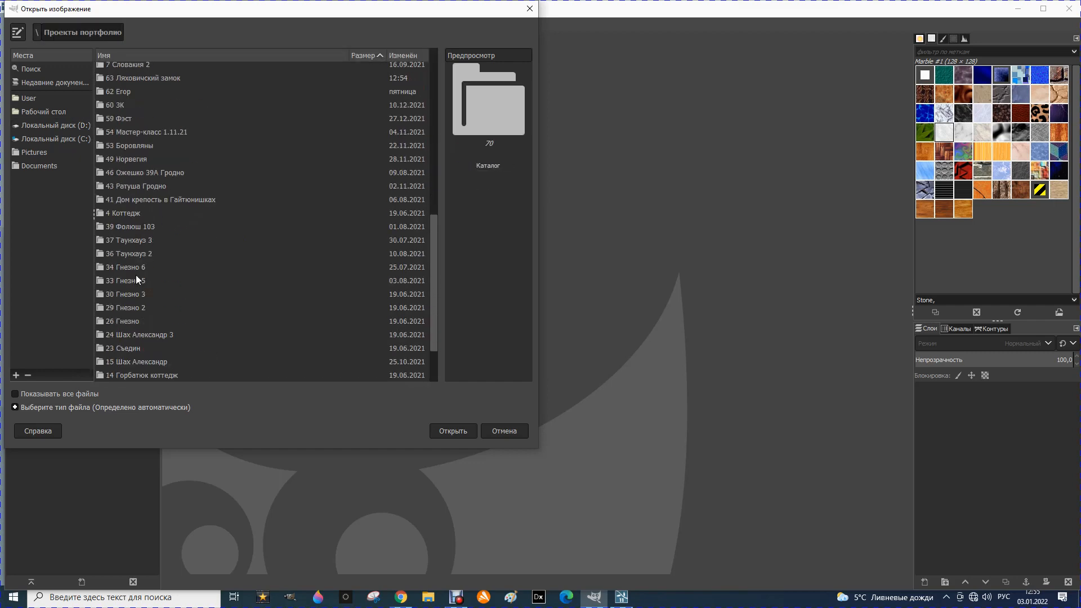
pyautogui.scroll(-3, 188, 194)
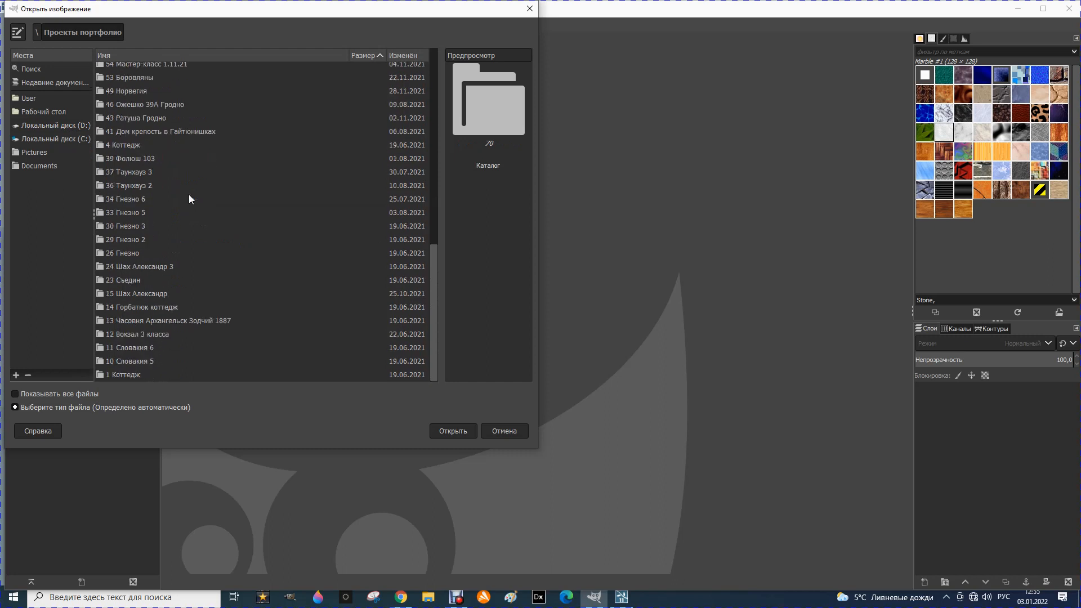
pyautogui.scroll(4, 189, 198)
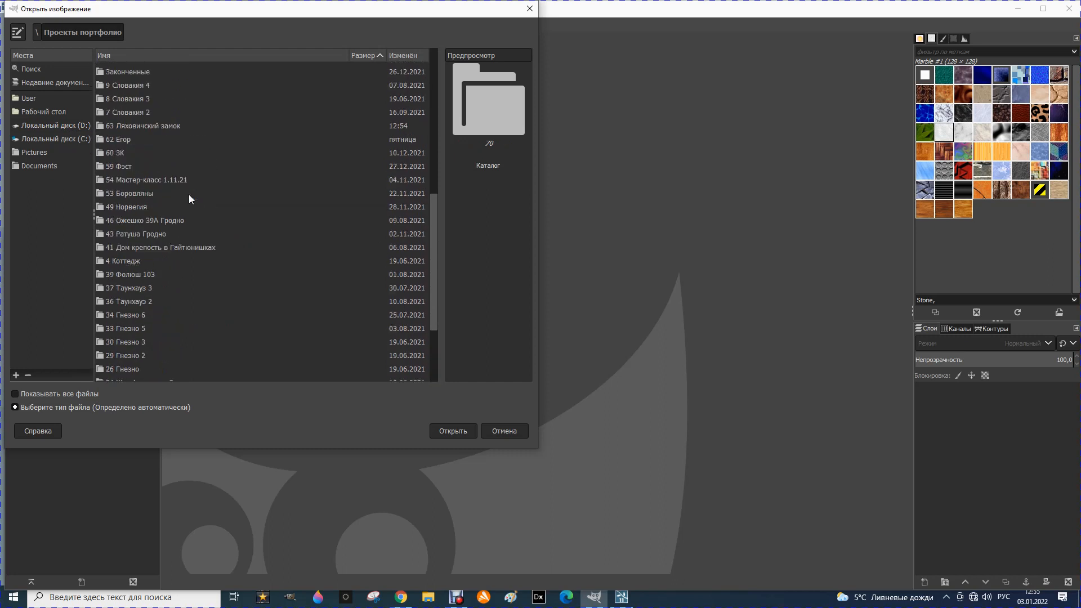
pyautogui.doubleClick(100, 125)
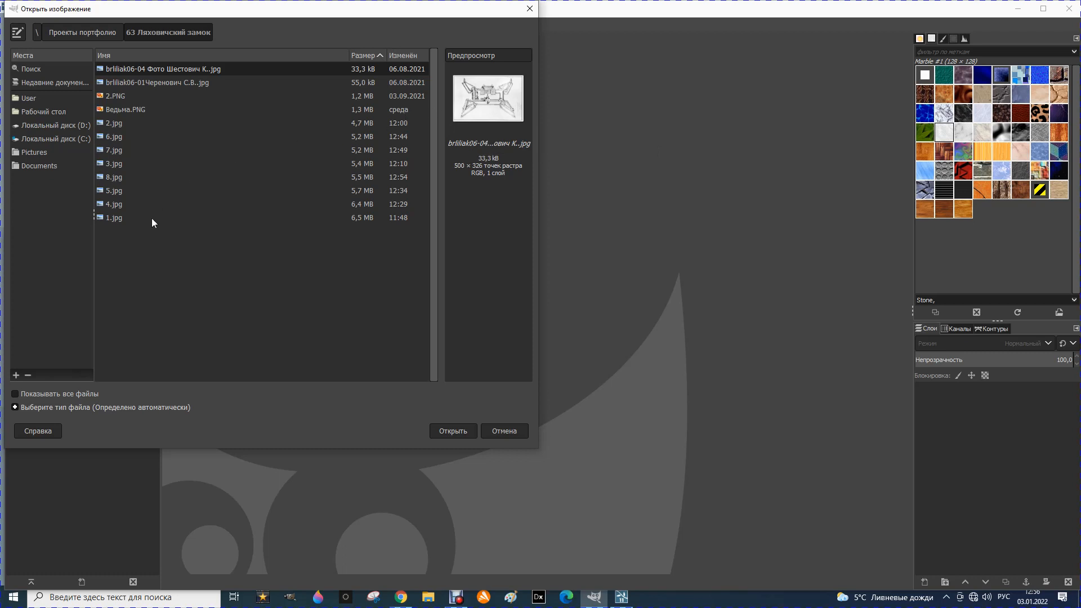
pyautogui.click(100, 175)
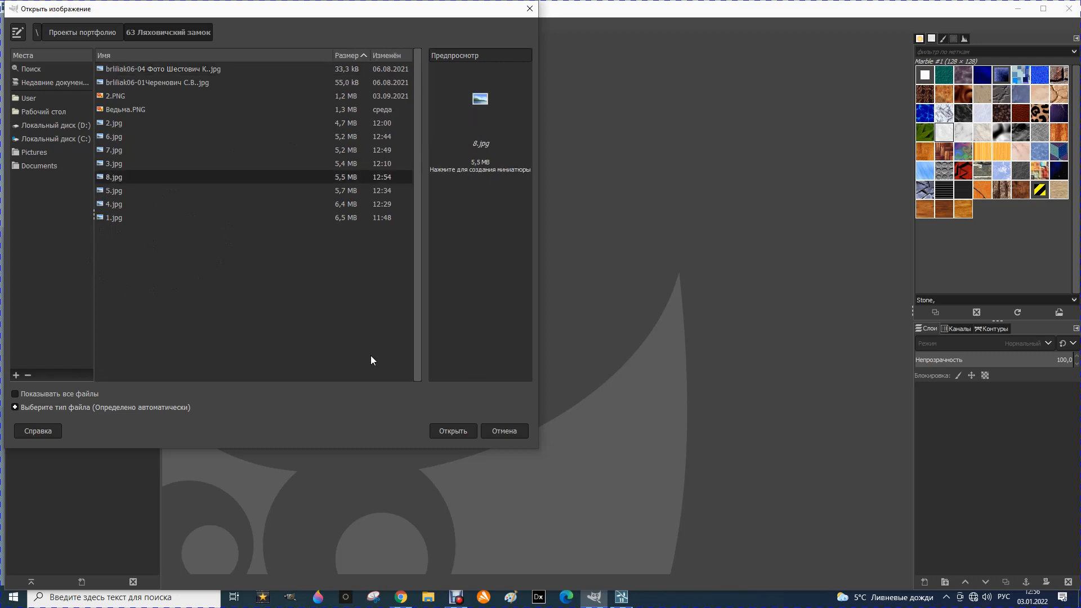
pyautogui.click(455, 430)
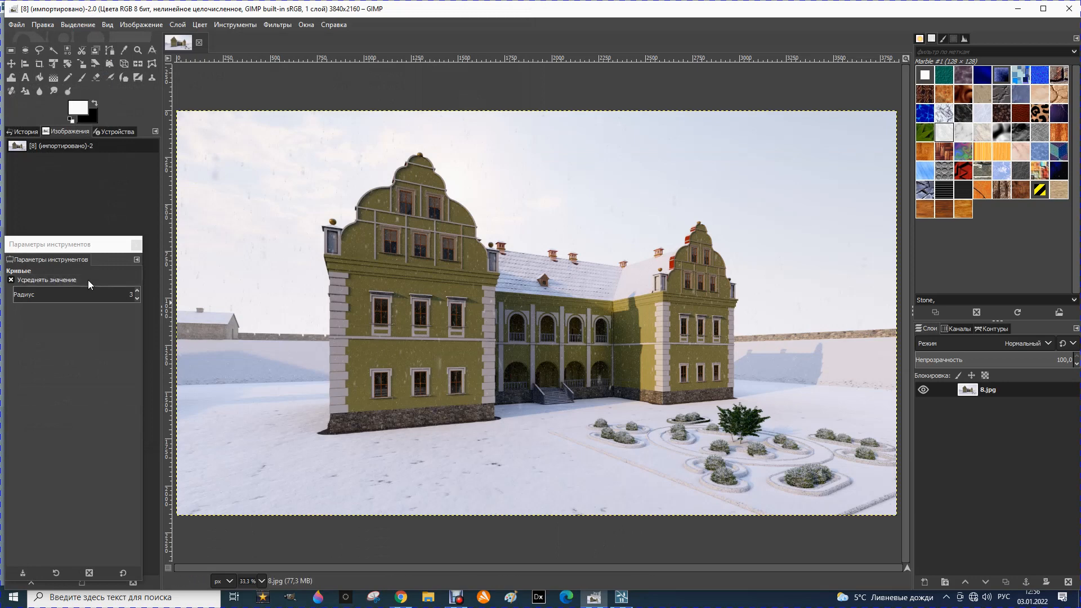
# Step: Start the Sharpen (Unsharp Mask) filter on the castle image with a before/after split and set its radius to about 2.009
pyautogui.click(279, 27)
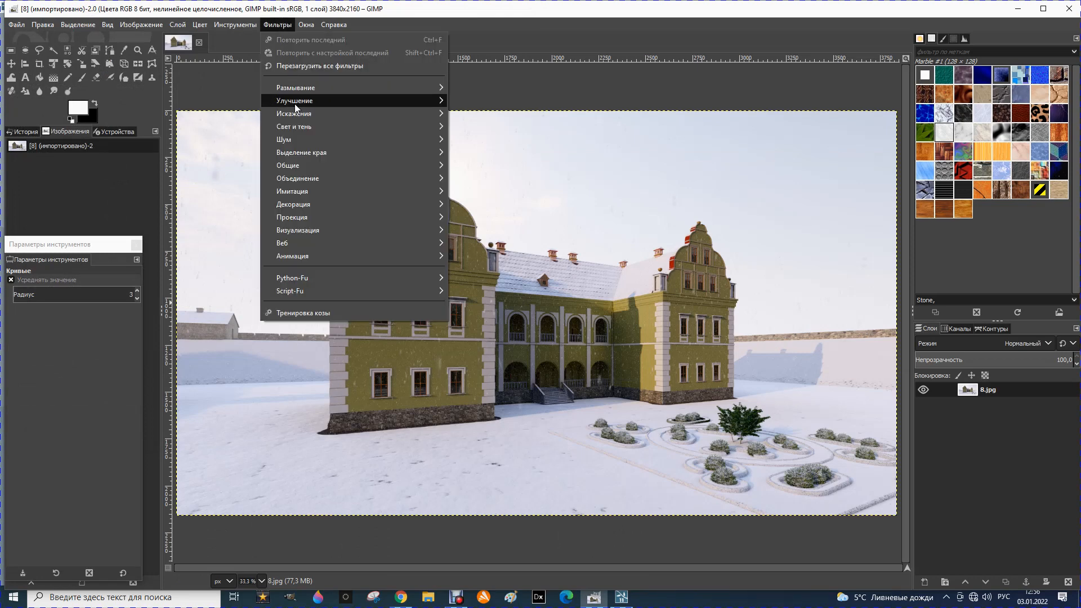
pyautogui.moveTo(306, 103)
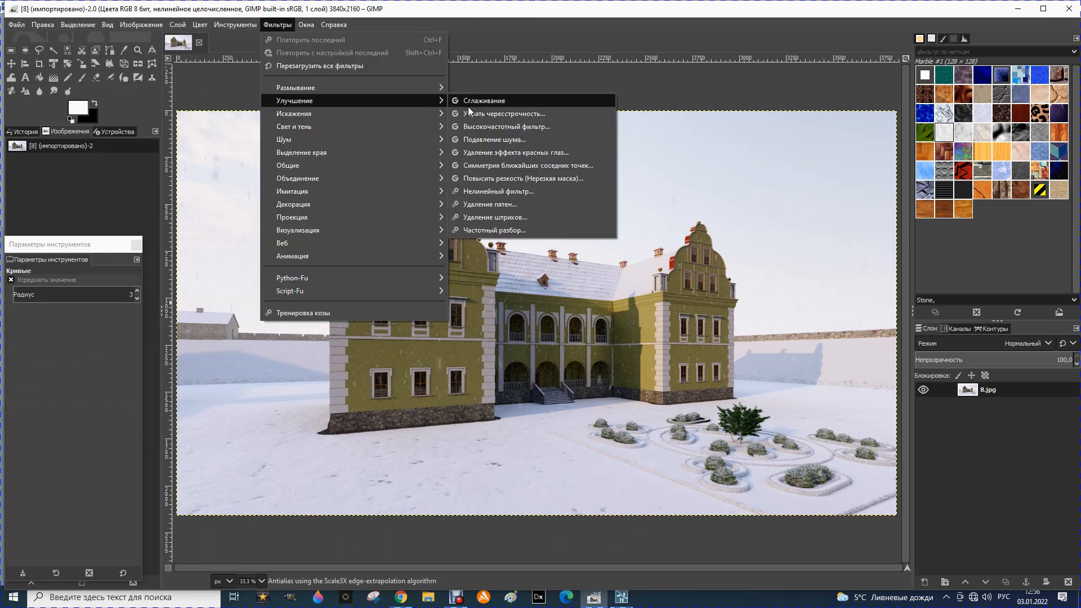
pyautogui.click(491, 178)
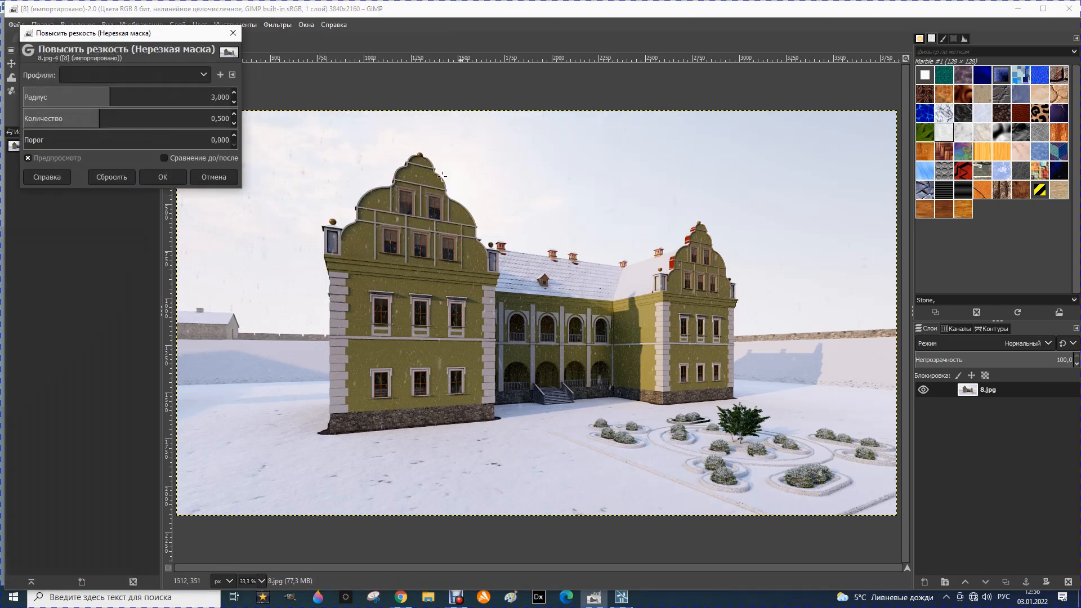
pyautogui.click(164, 158)
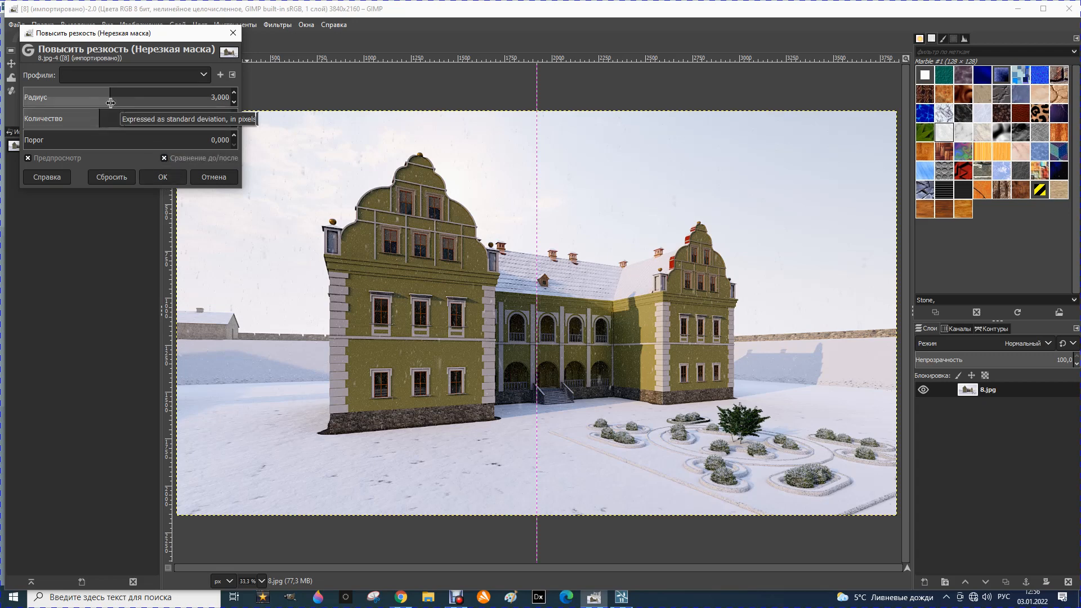
pyautogui.moveTo(111, 103); pyautogui.dragTo(57, 110)
pyautogui.click(234, 93)
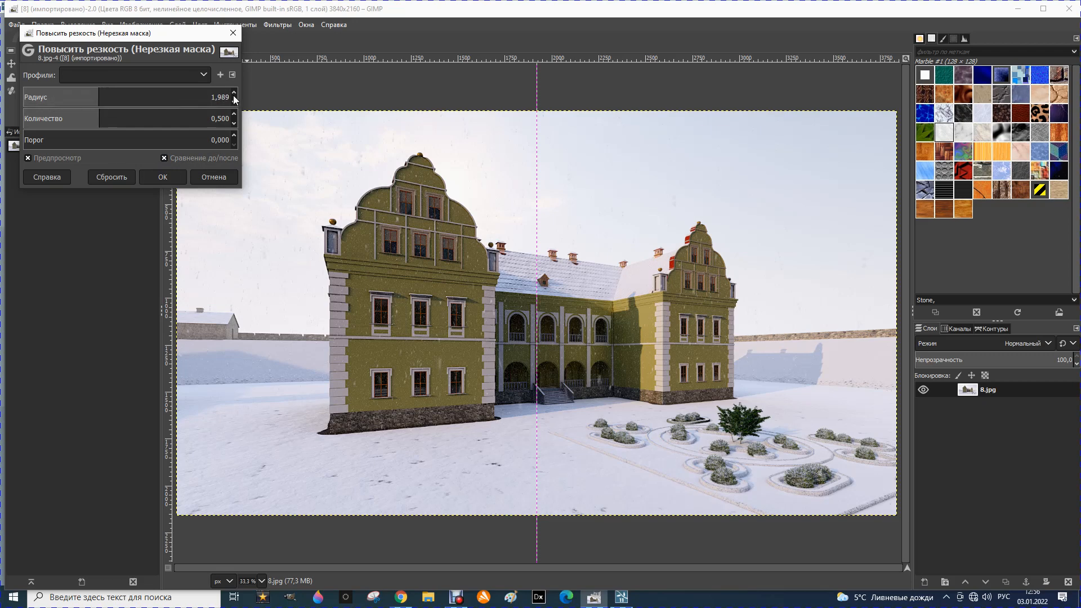
pyautogui.click(234, 102)
# Step: Lower the sharpening amount to 0.177 and apply the filter
pyautogui.moveTo(98, 123); pyautogui.dragTo(40, 126)
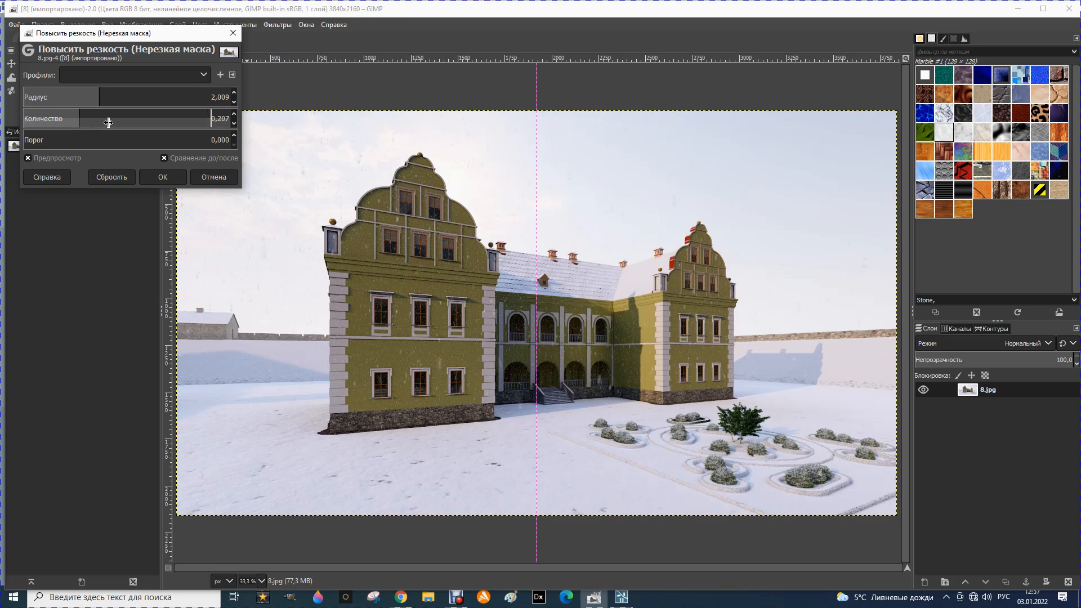
pyautogui.click(232, 124)
pyautogui.click(232, 124)
pyautogui.click(232, 124)
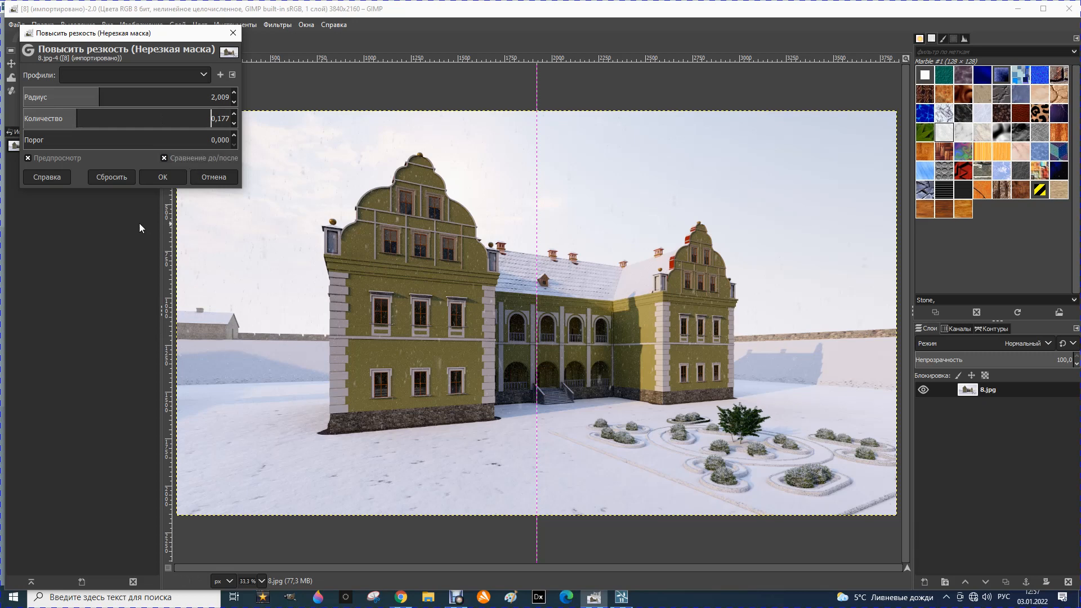
pyautogui.click(163, 177)
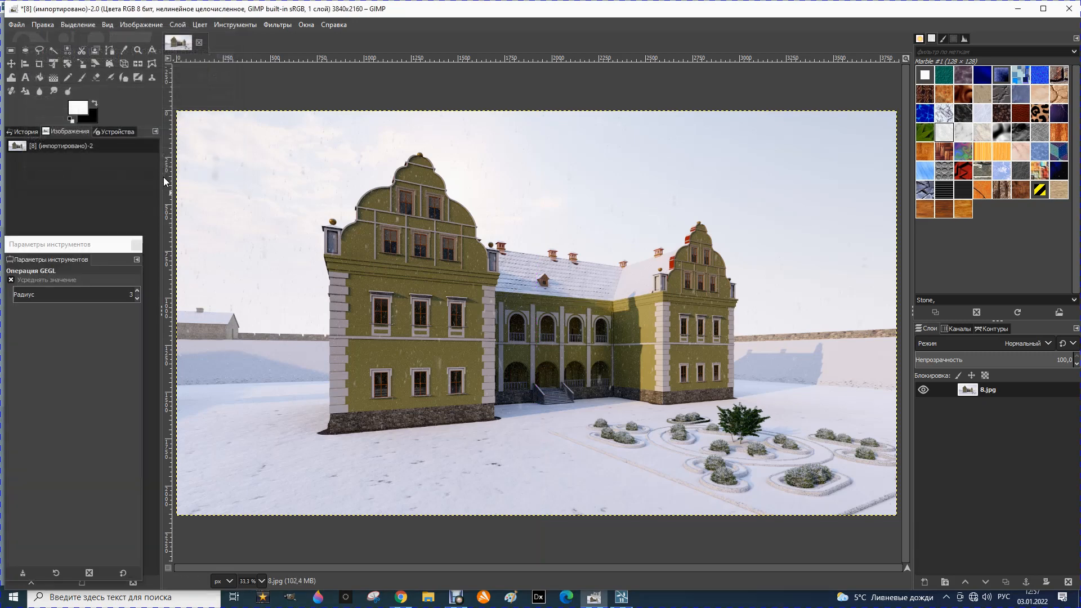
# Step: Apply the Noise Reduction filter to the castle image with strength 2, comparing before and after
pyautogui.click(277, 25)
pyautogui.moveTo(300, 113)
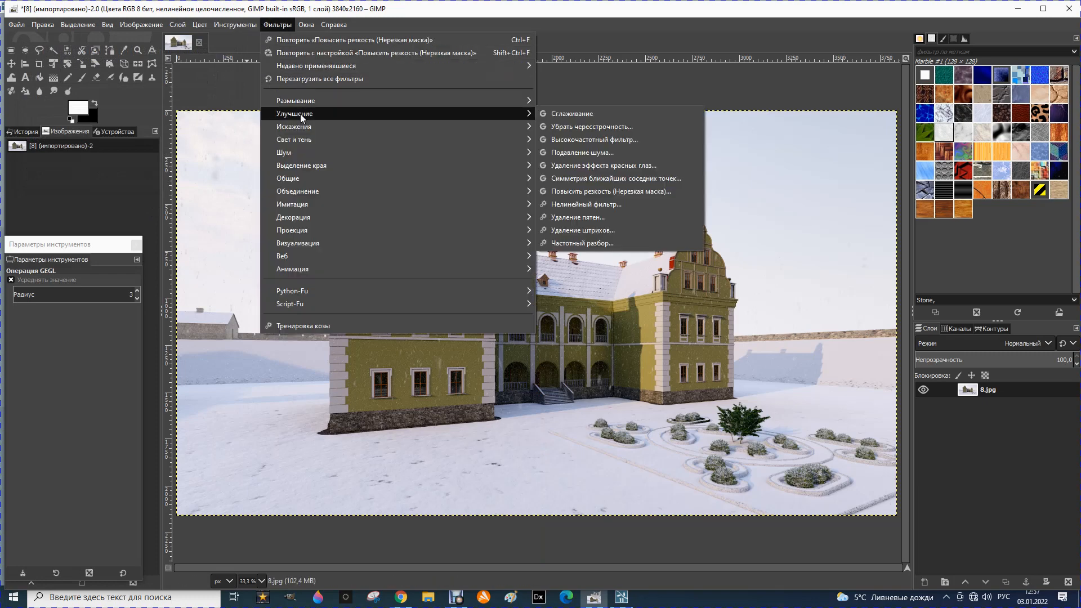
pyautogui.click(573, 152)
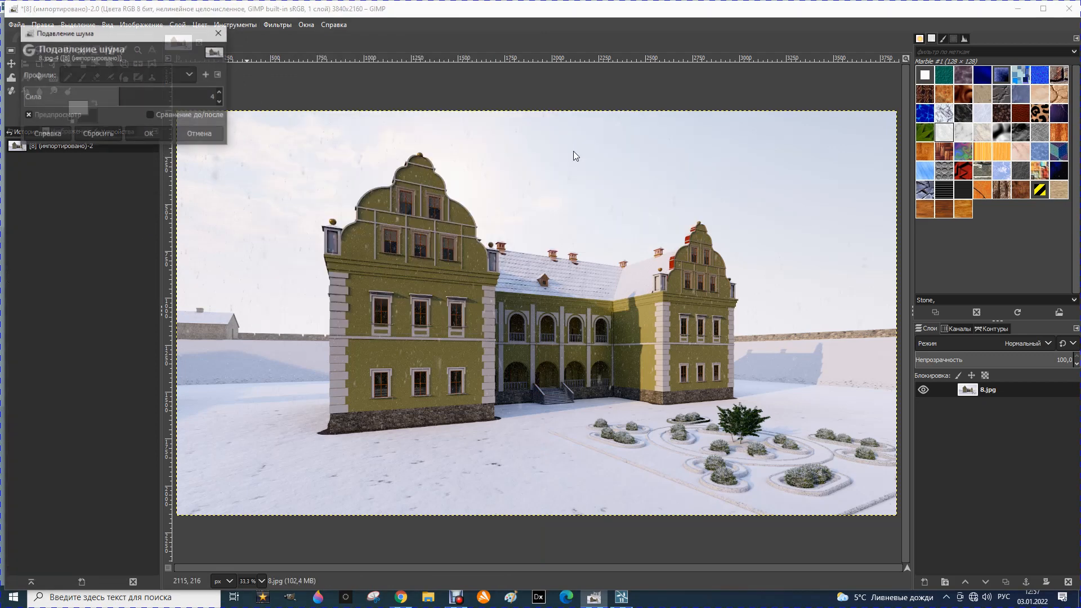
pyautogui.click(220, 103)
pyautogui.click(219, 102)
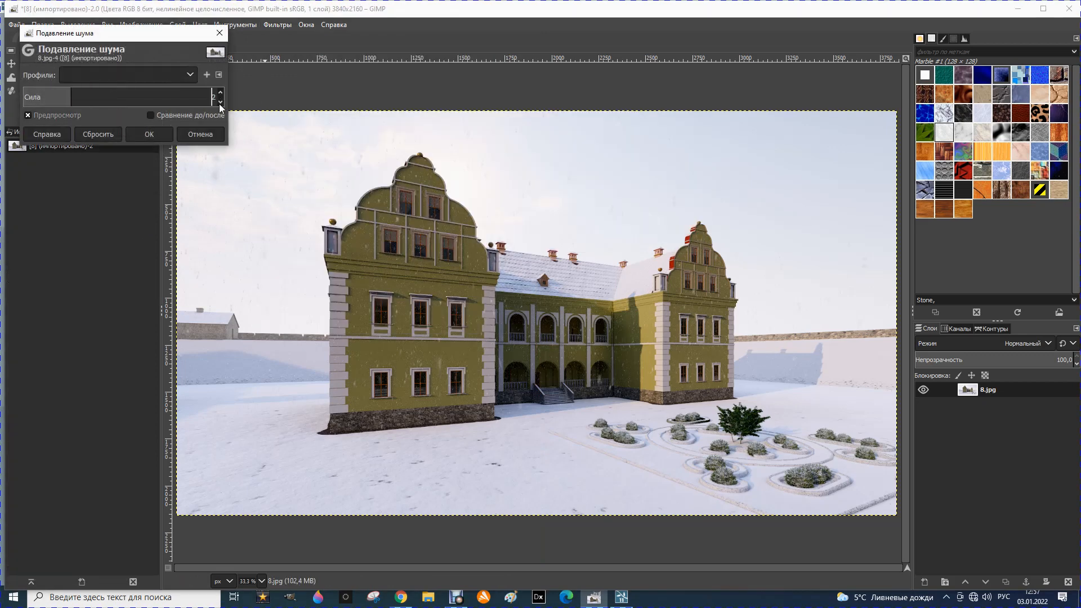
pyautogui.click(151, 115)
pyautogui.click(150, 135)
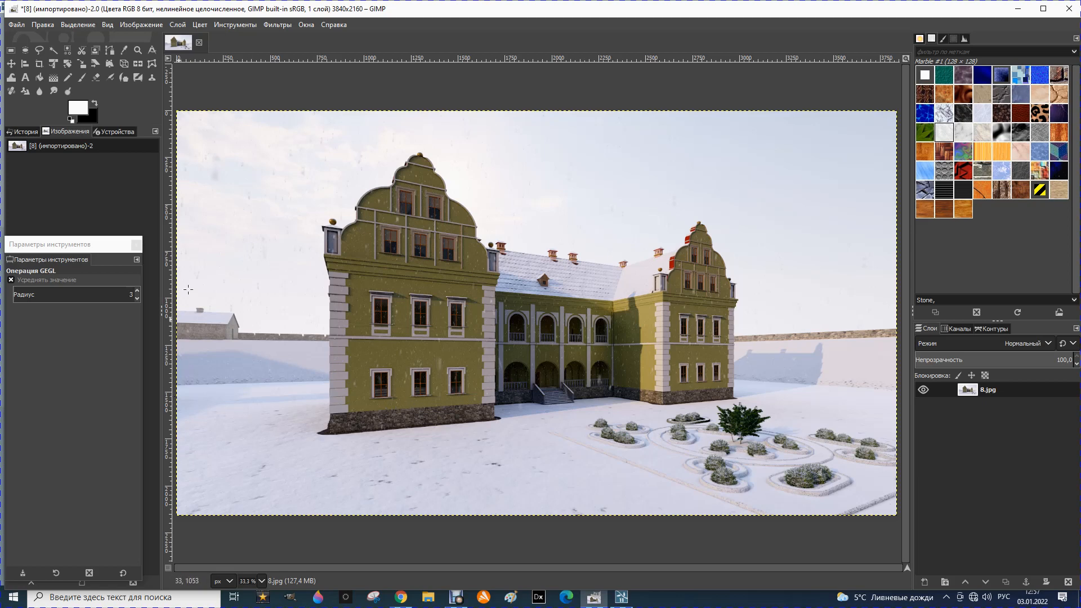
# Step: Apply a Hue-Saturation adjustment to the castle image with lightness -2 and saturation 2, comparing before and after
pyautogui.click(197, 25)
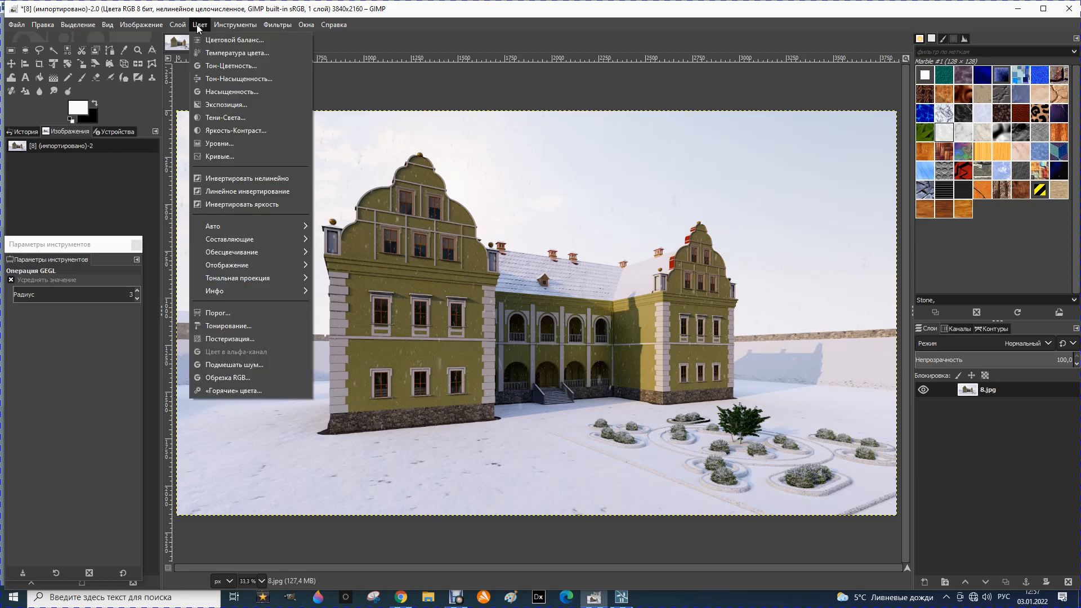
pyautogui.click(228, 78)
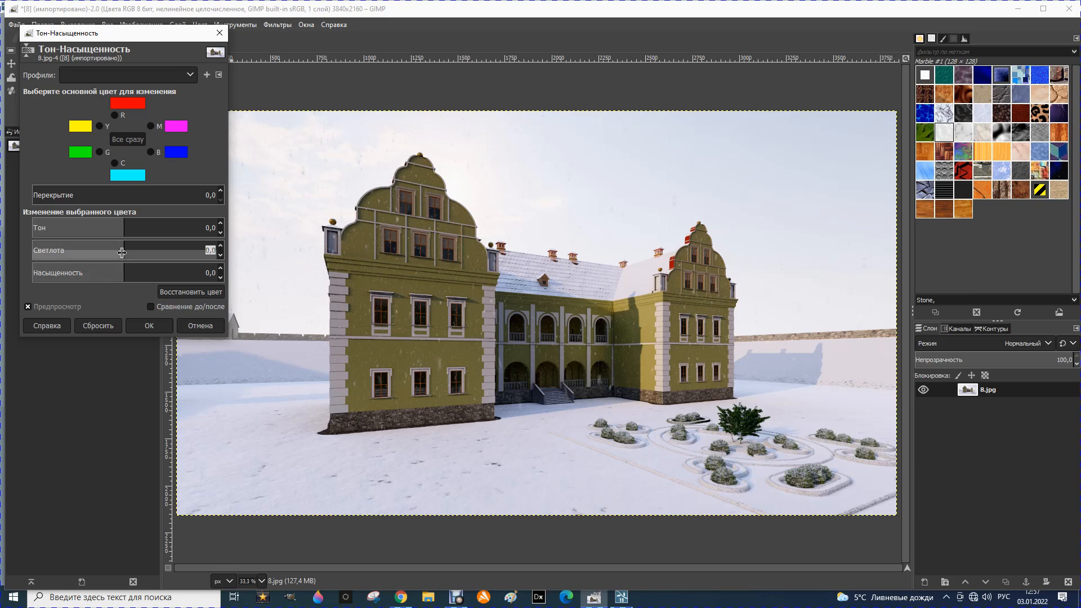
pyautogui.click(221, 255)
pyautogui.click(150, 307)
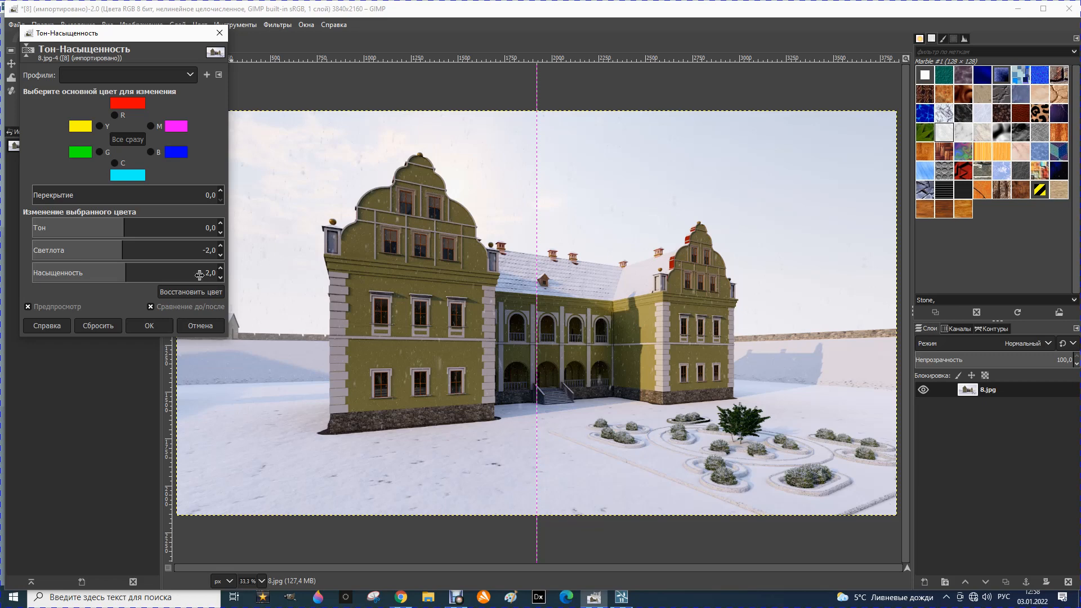
pyautogui.click(147, 325)
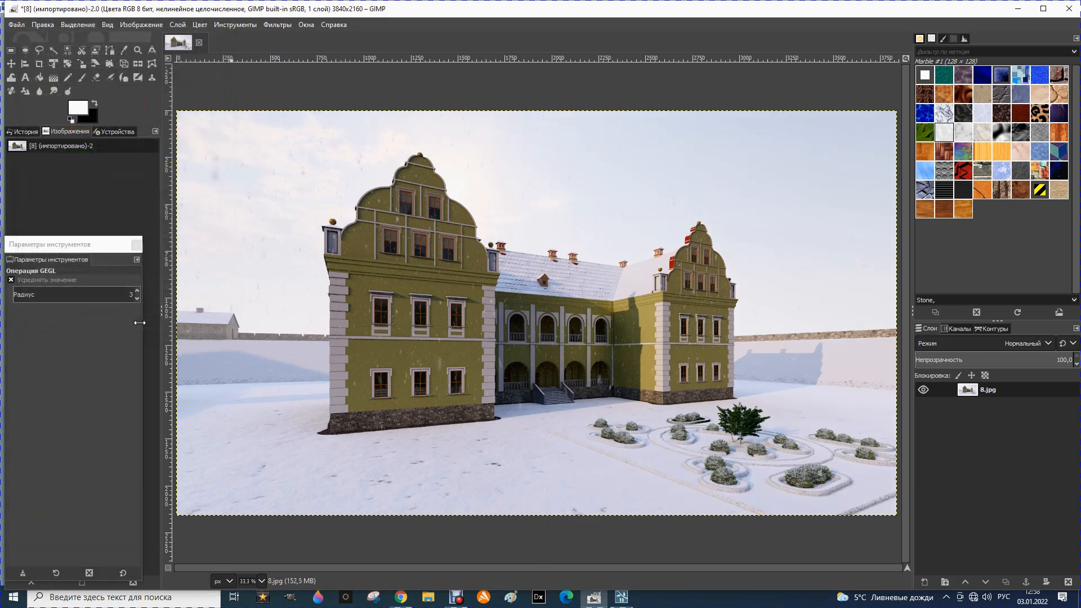
# Step: Apply a Brightness-Contrast correction with brightness -2 and contrast 2, using the before/after split
pyautogui.click(204, 26)
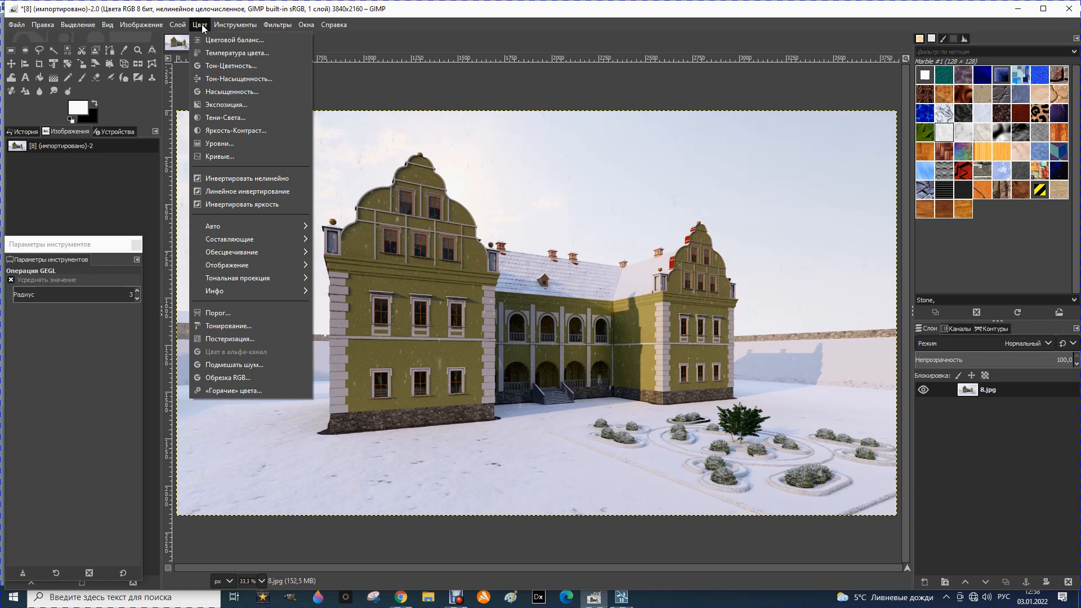
pyautogui.click(228, 130)
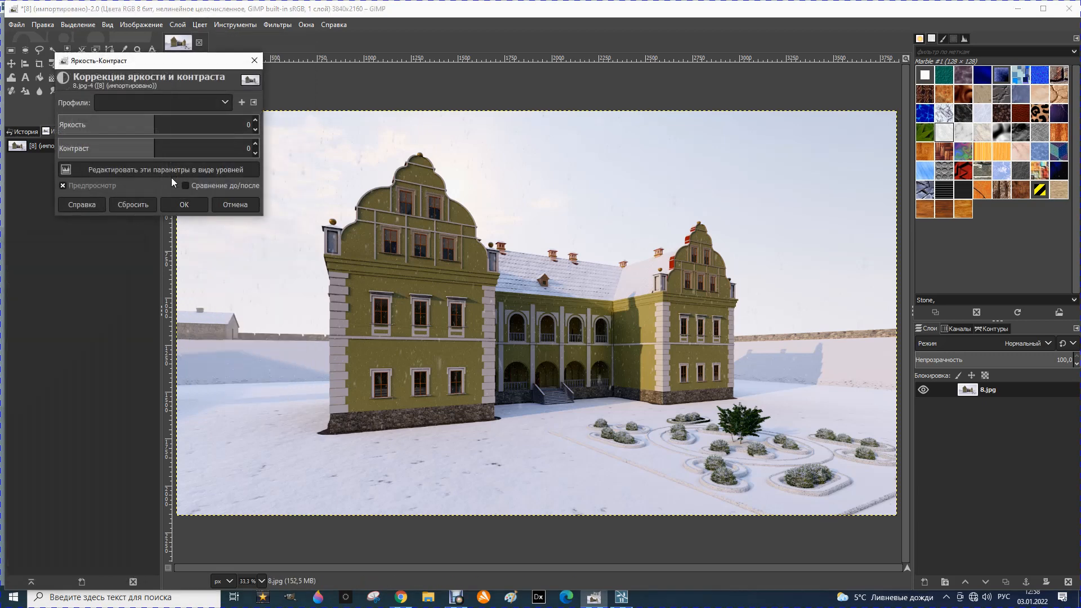
pyautogui.click(186, 185)
pyautogui.click(255, 130)
pyautogui.click(255, 143)
pyautogui.click(256, 144)
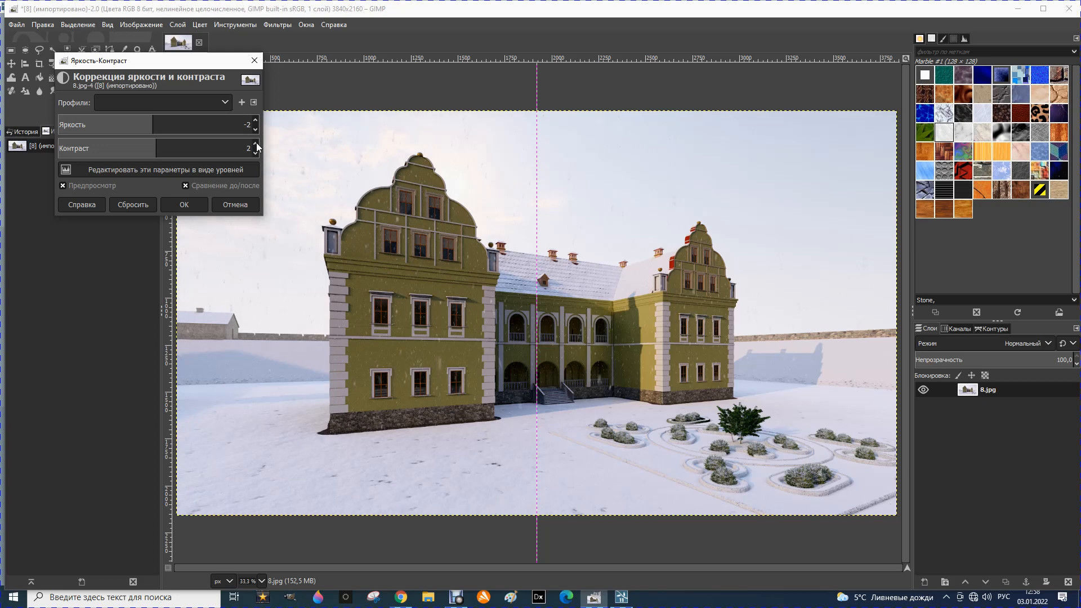
pyautogui.click(194, 205)
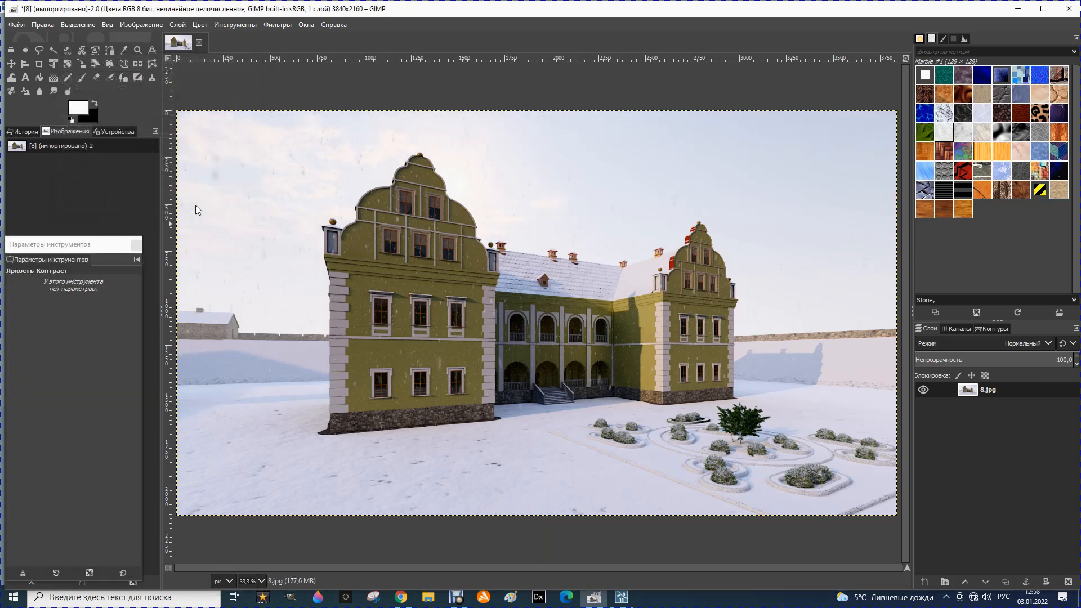
# Step: Adjust the image's value curve by moving the black point to input 5 and the white point to input 245, and apply it
pyautogui.click(200, 25)
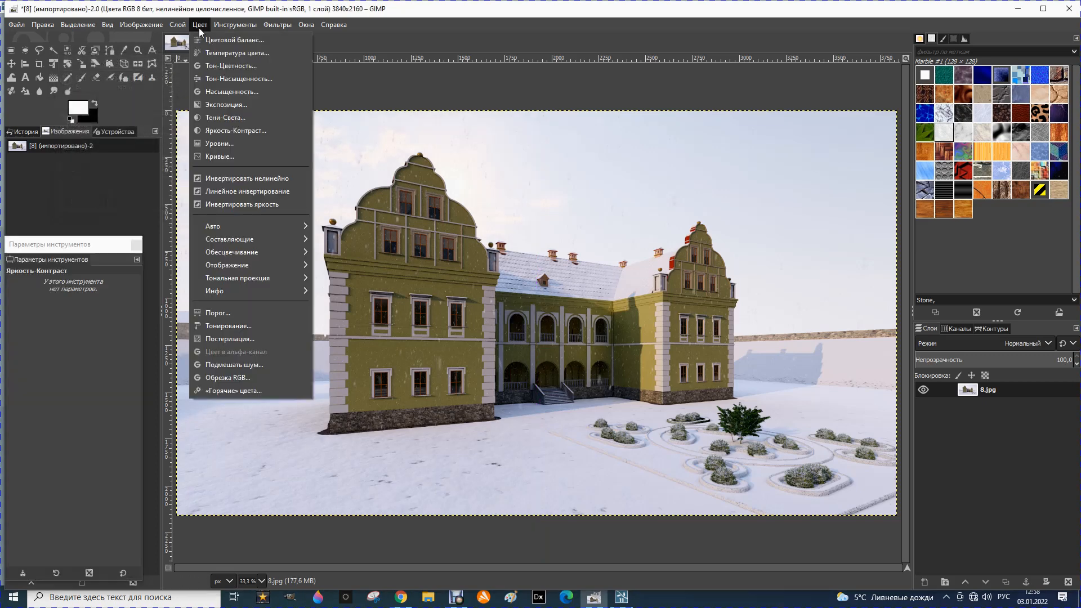
pyautogui.click(220, 155)
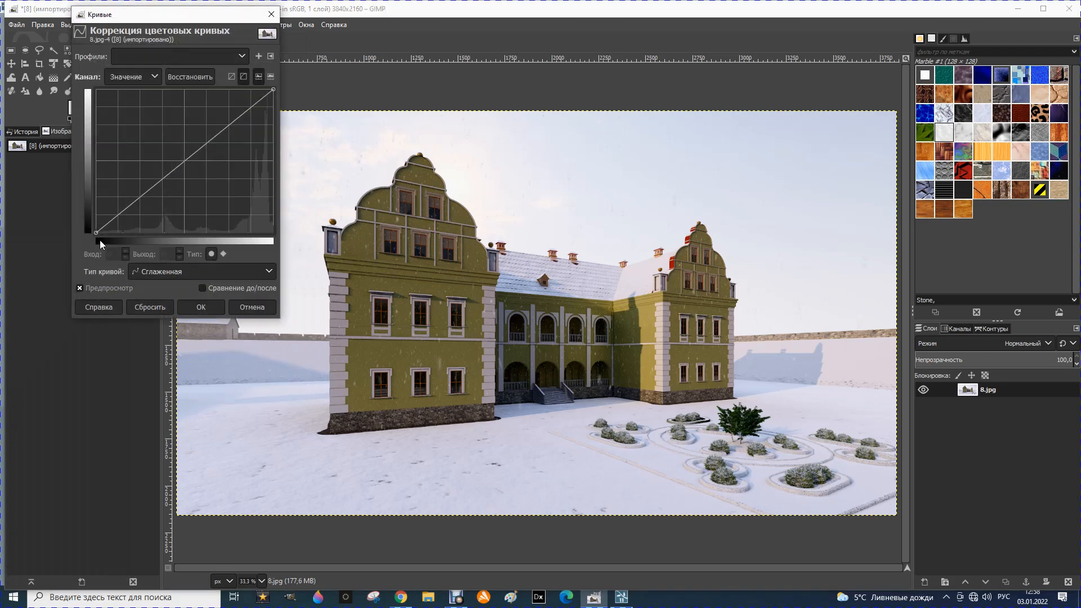
pyautogui.moveTo(96, 235); pyautogui.dragTo(115, 232)
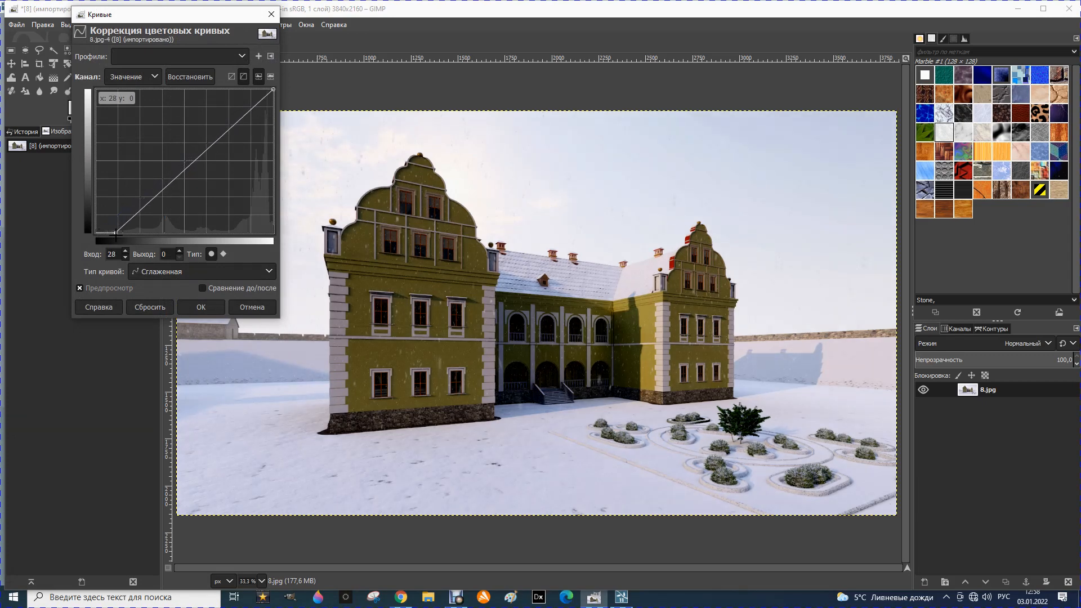
pyautogui.moveTo(273, 89); pyautogui.dragTo(253, 89)
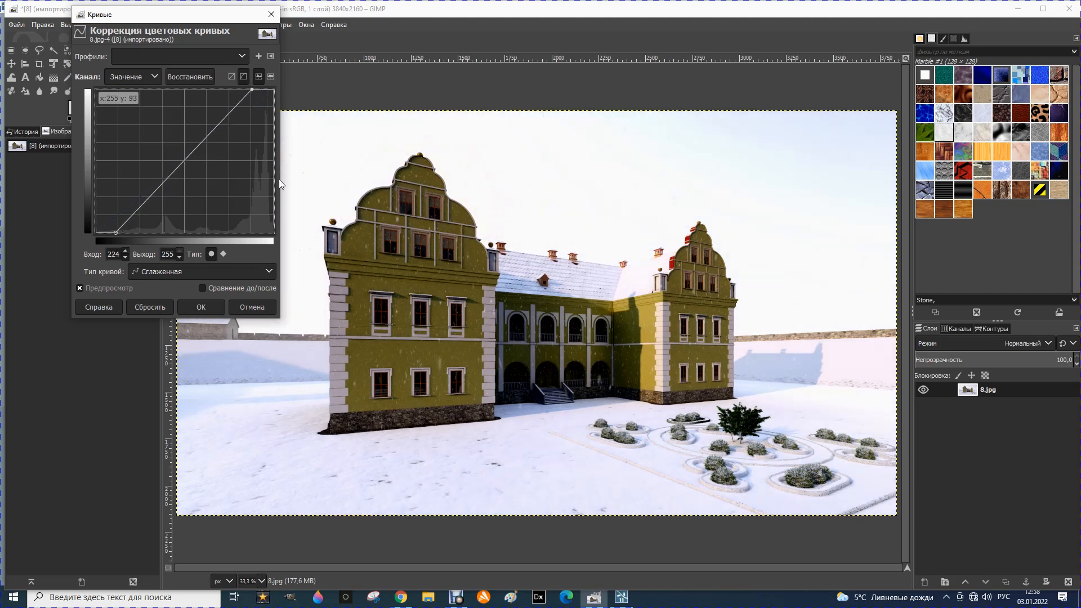
pyautogui.moveTo(255, 88); pyautogui.dragTo(267, 89)
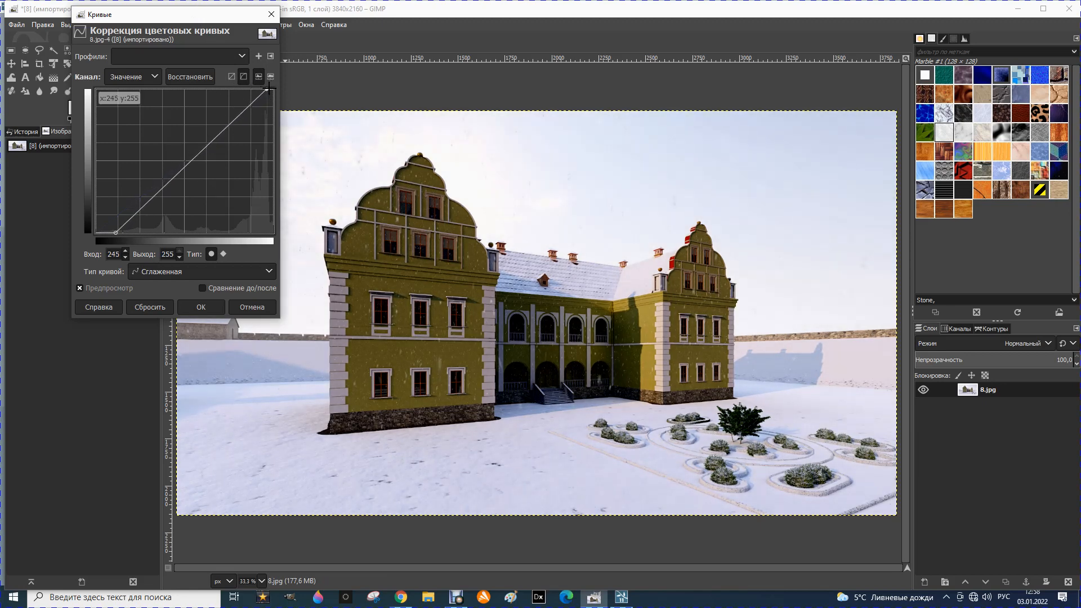
pyautogui.moveTo(115, 232); pyautogui.dragTo(99, 232)
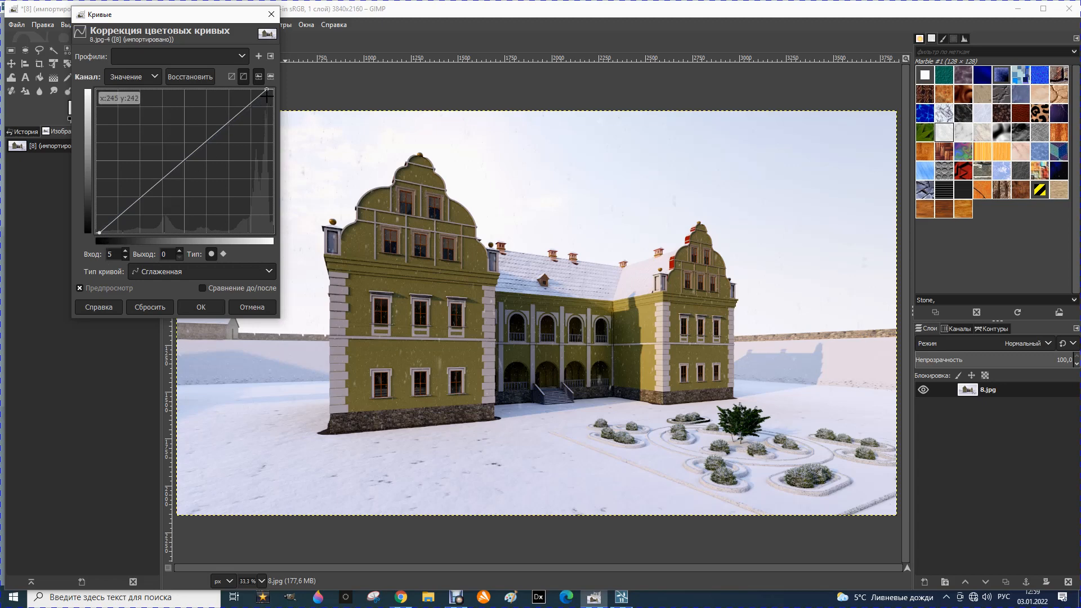
pyautogui.click(198, 309)
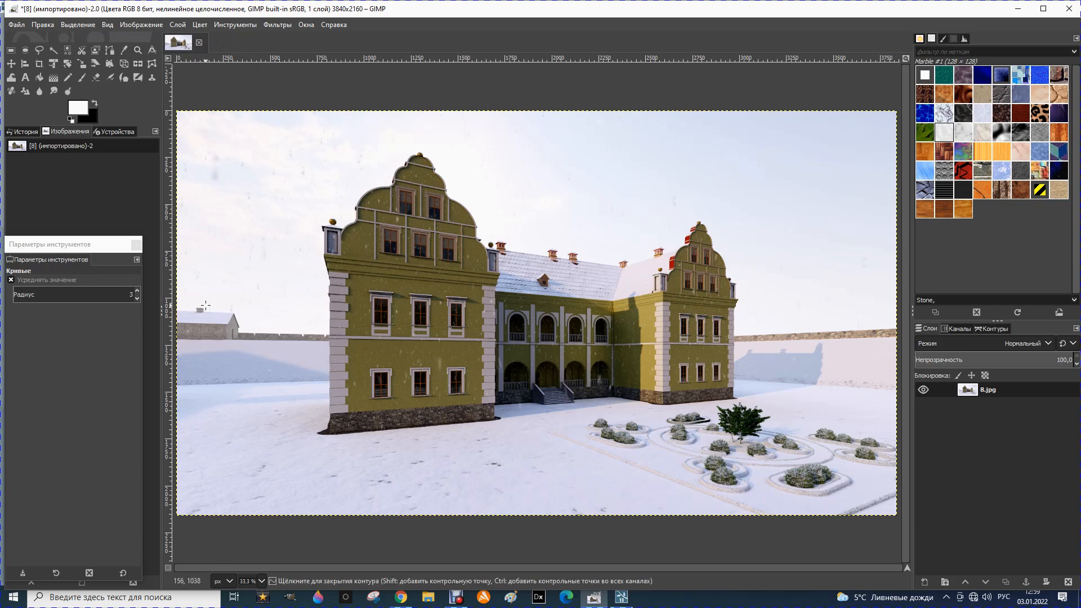
# Step: Export the retouched image as 8r.jpg at JPEG quality 100 in the same folder and quit GIMP, discarding unsaved changes
pyautogui.click(17, 24)
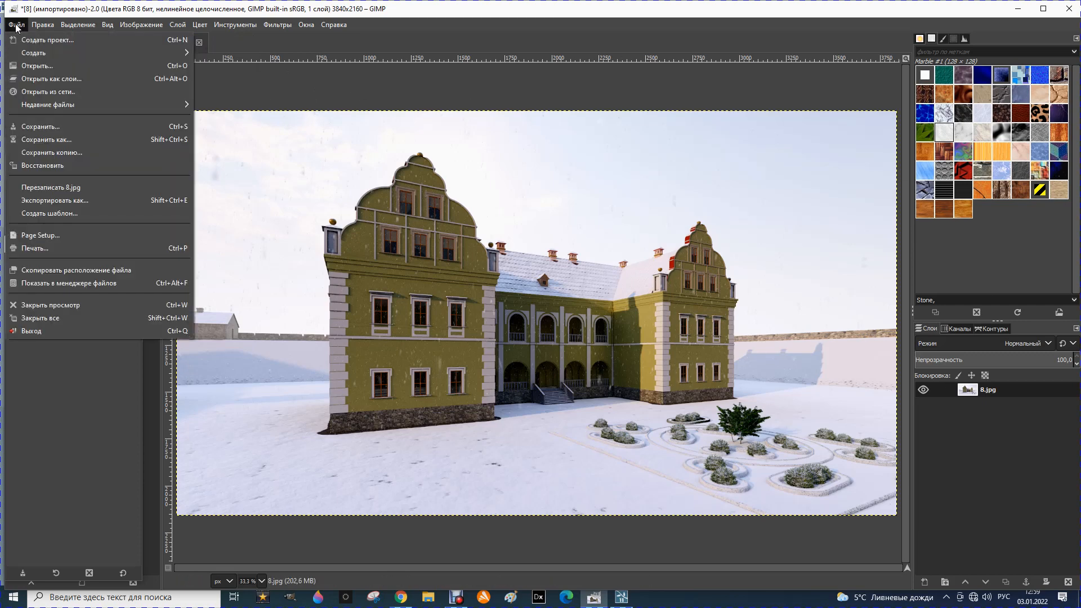
pyautogui.click(44, 201)
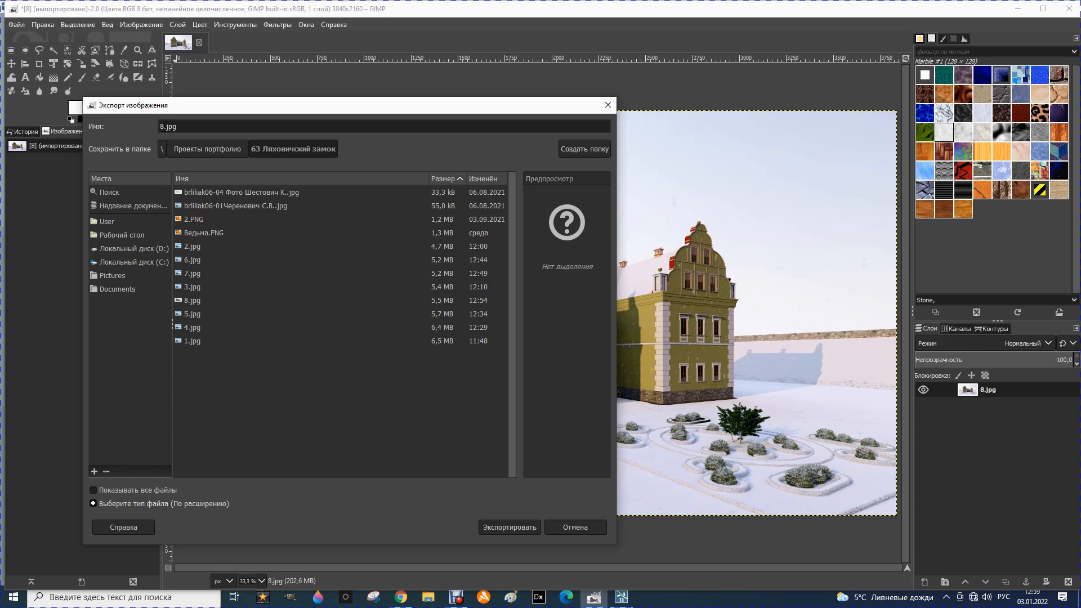
pyautogui.click(163, 126)
pyautogui.write('r')
pyautogui.click(498, 527)
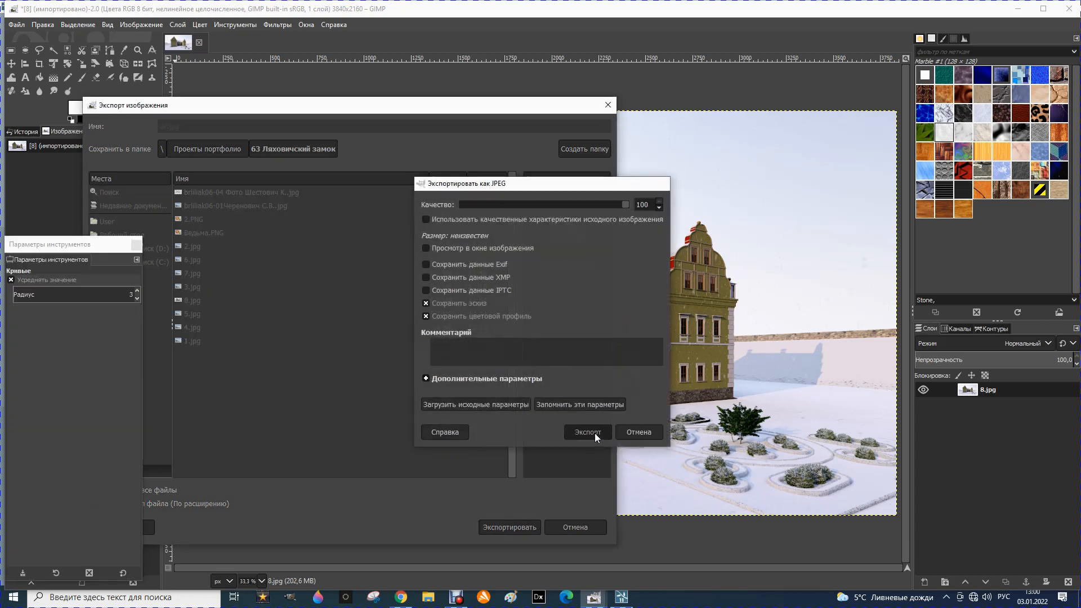
pyautogui.click(595, 433)
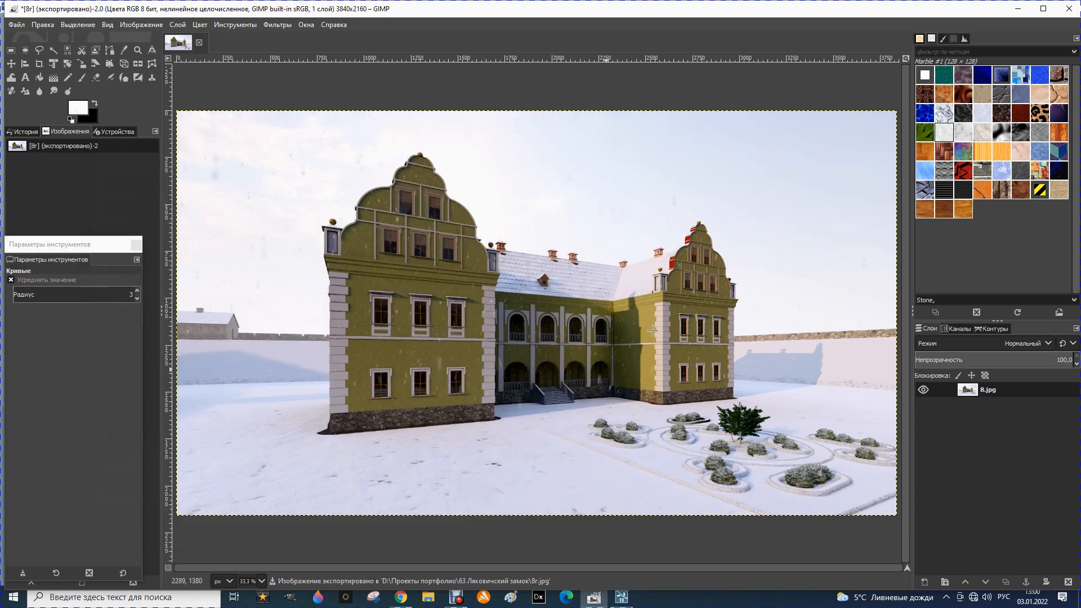
pyautogui.click(1067, 9)
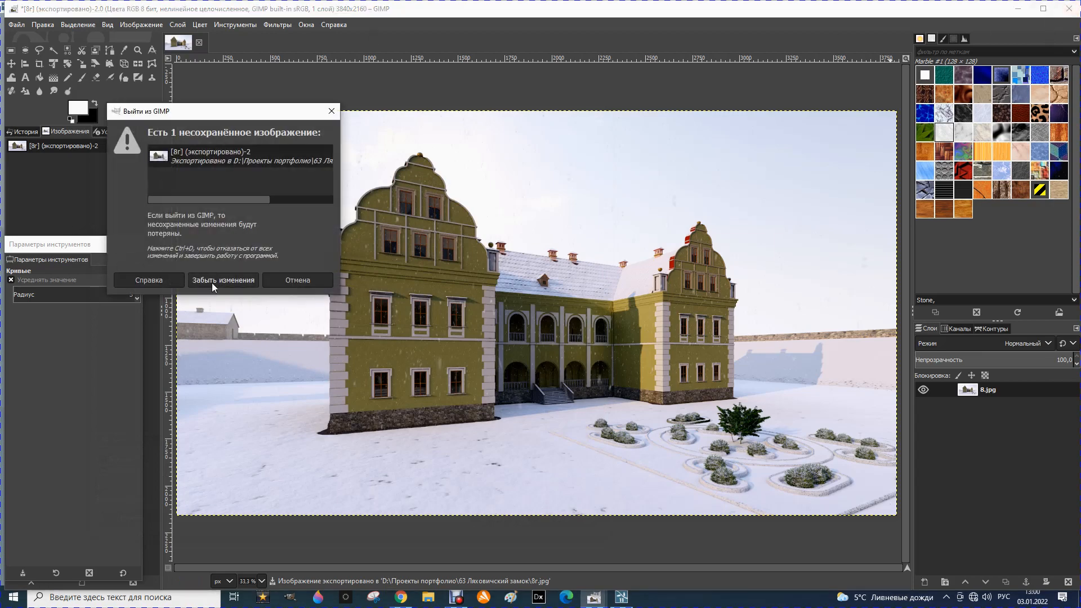
pyautogui.click(212, 281)
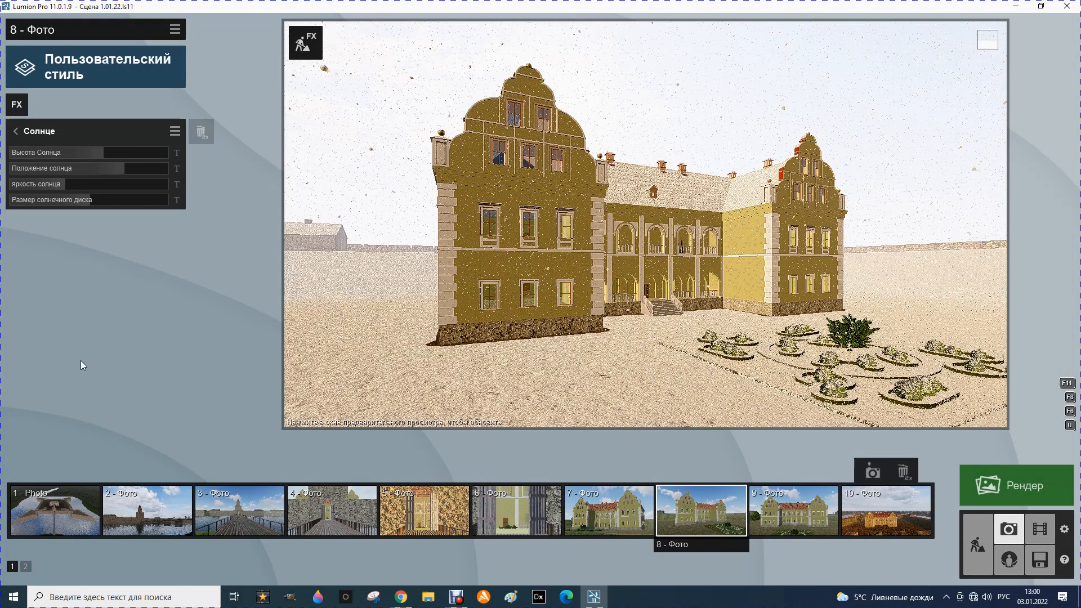
# Step: Back in Lumion, open the aerial castle view 1 - Photo and refresh its preview
pyautogui.moveTo(559, 337)
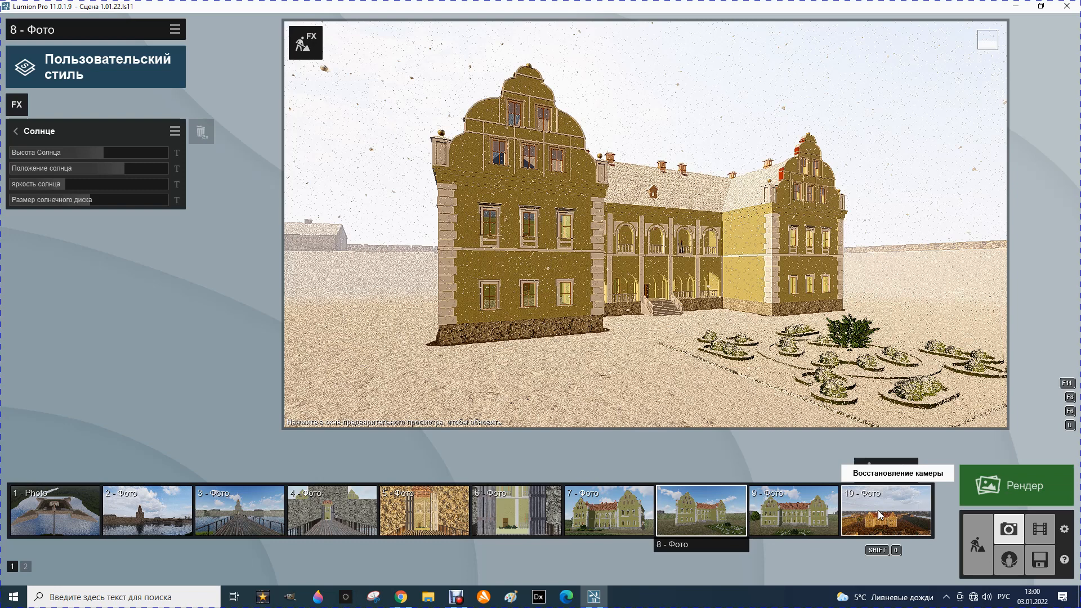
pyautogui.click(58, 522)
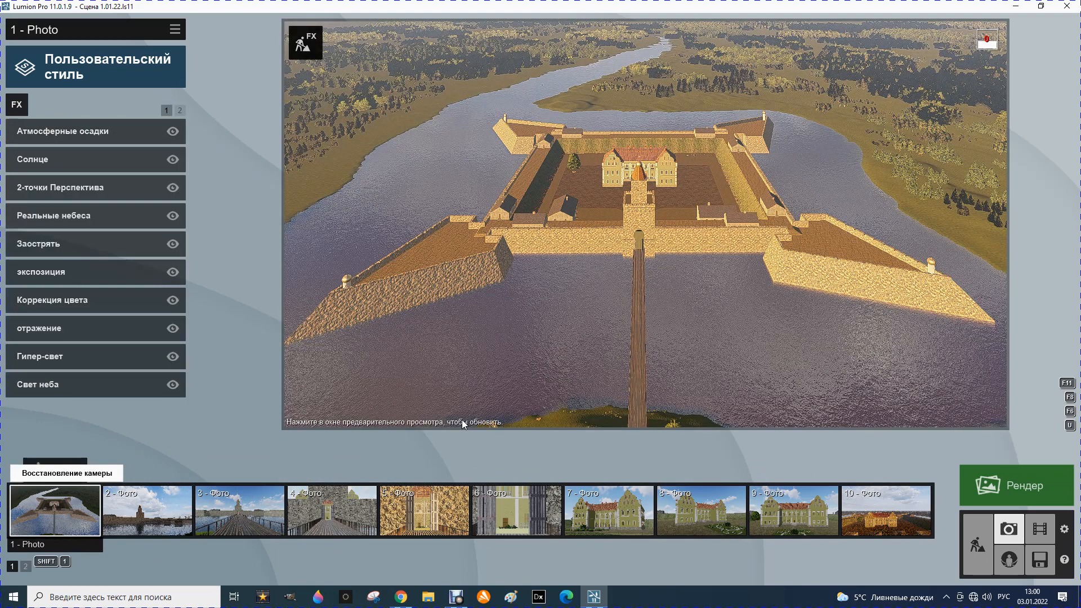
pyautogui.click(462, 420)
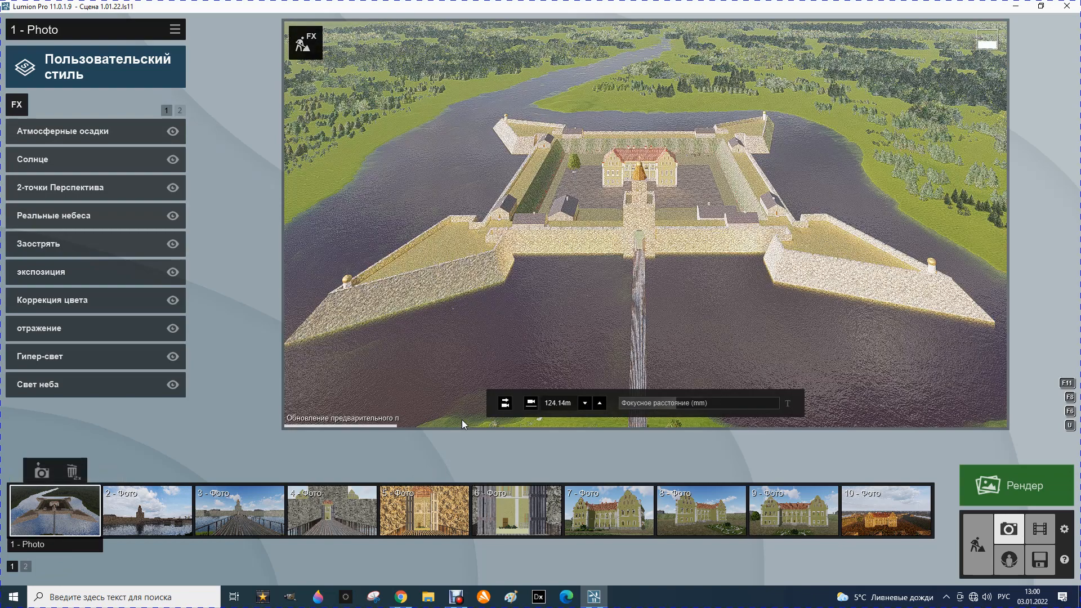